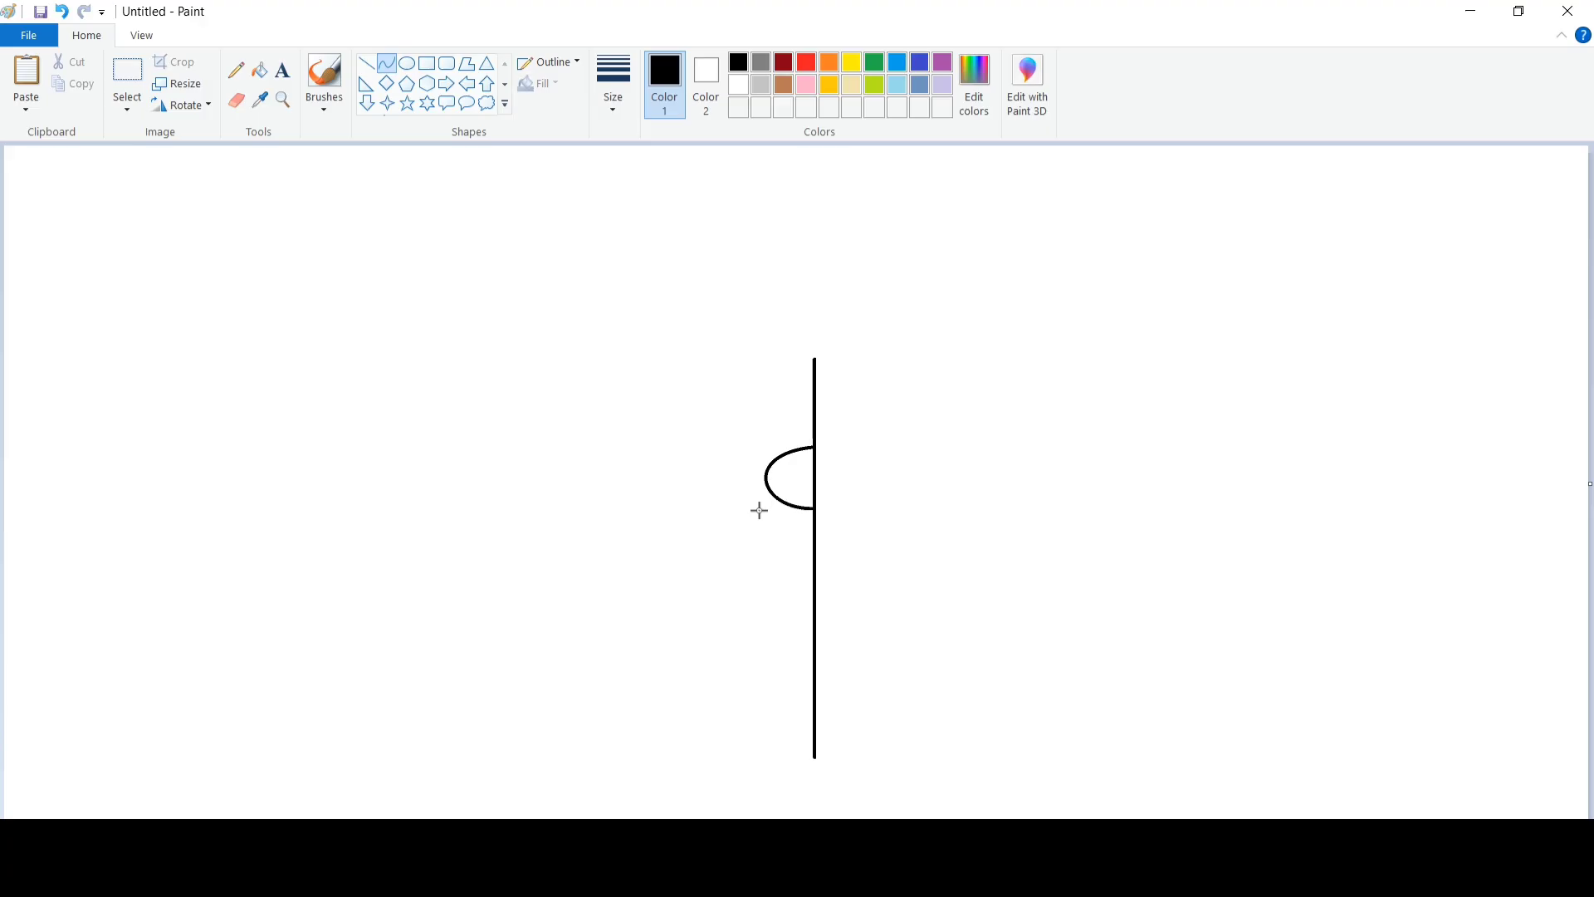
# Draw the left half of a curved moustache beside the nose, with a tufted outer tip and a sweeping lower edge.
pyautogui.click(691, 416)
pyautogui.moveTo(636, 471)
pyautogui.mouseDown()
pyautogui.moveTo(767, 489)
pyautogui.moveTo(661, 515)
pyautogui.moveTo(722, 536)
pyautogui.mouseUp()
pyautogui.click(694, 440)
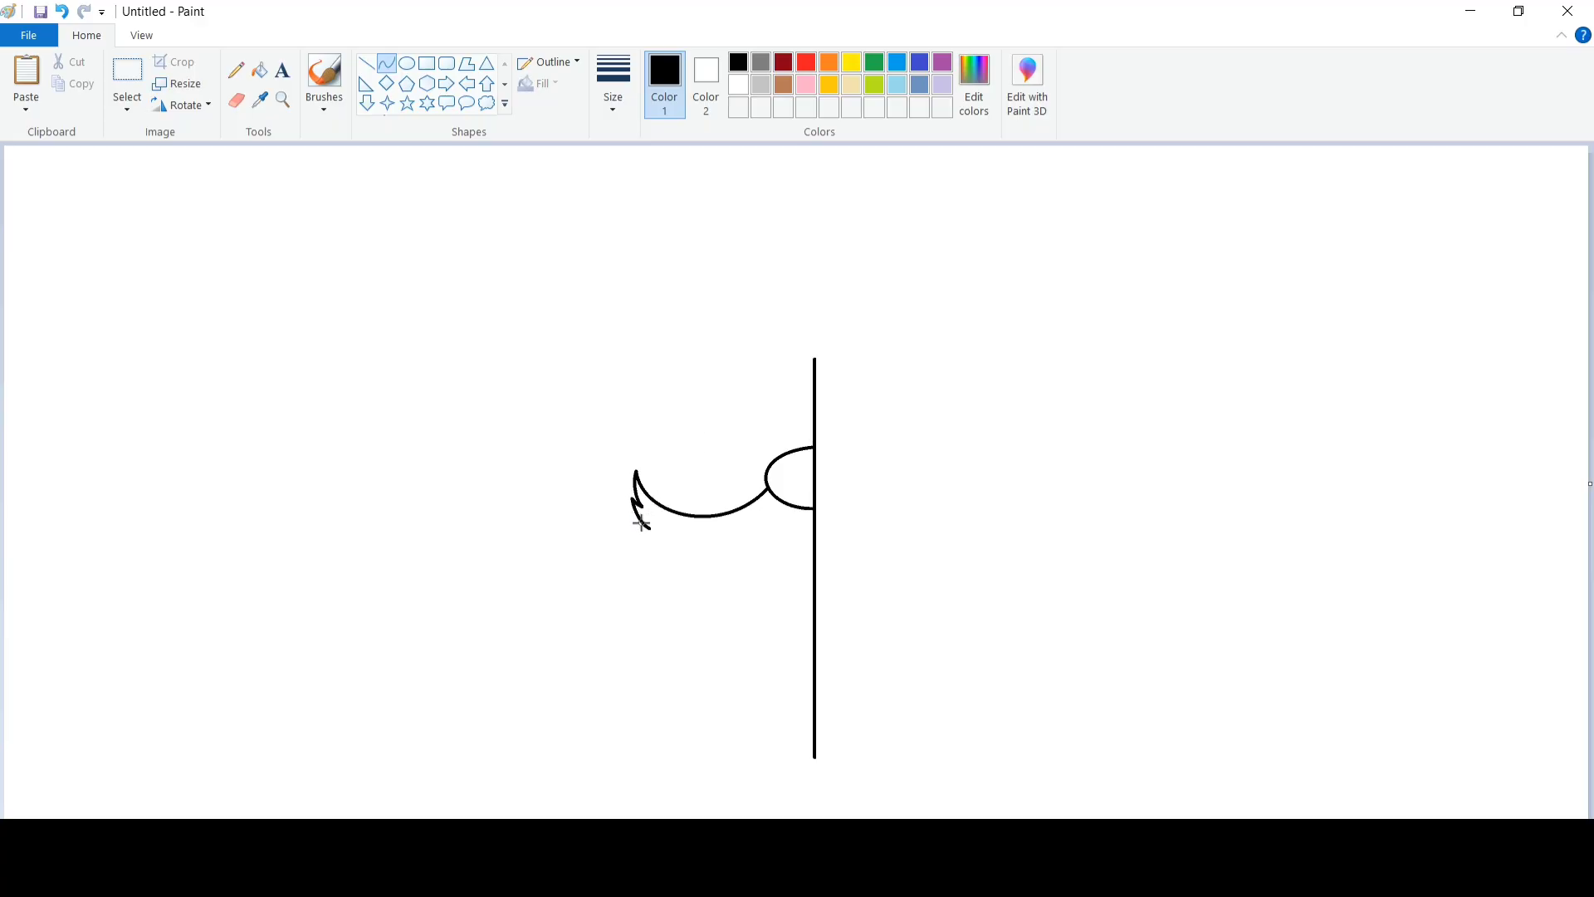
pyautogui.moveTo(641, 521)
pyautogui.mouseDown()
pyautogui.moveTo(814, 512)
pyautogui.moveTo(645, 559)
pyautogui.moveTo(736, 611)
pyautogui.mouseUp()
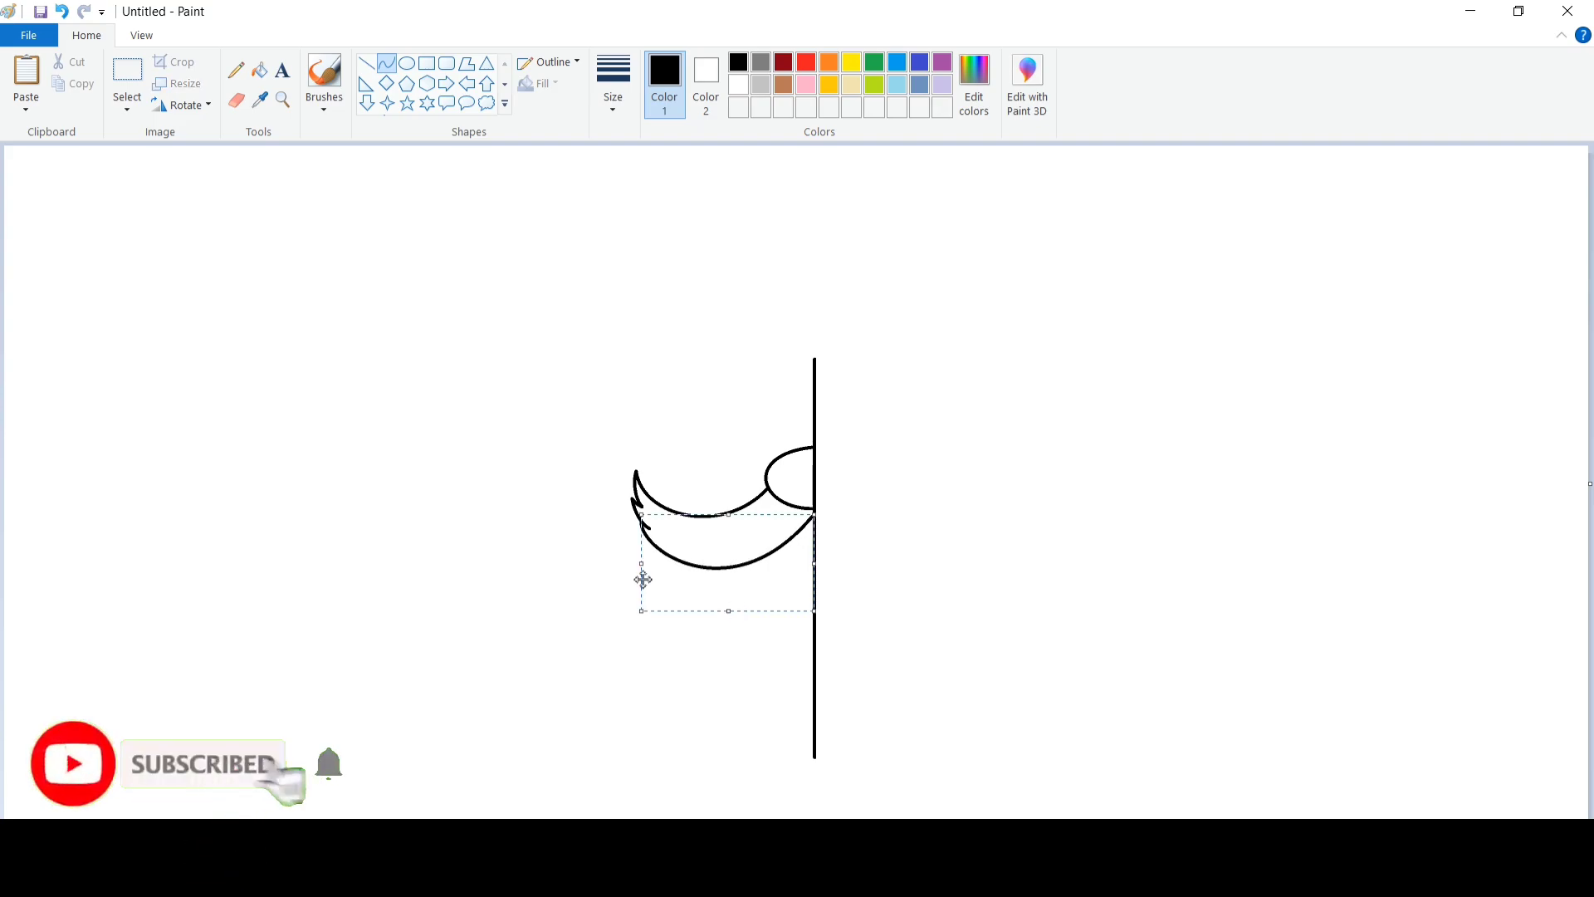
pyautogui.click(633, 579)
# Draw the left half of the open mouth below the moustache, with nested curves for the lips, mouth opening and tongue.
pyautogui.moveTo(792, 539)
pyautogui.mouseDown()
pyautogui.moveTo(816, 545)
pyautogui.moveTo(802, 544)
pyautogui.moveTo(814, 610)
pyautogui.moveTo(748, 588)
pyautogui.moveTo(813, 623)
pyautogui.moveTo(736, 602)
pyautogui.moveTo(770, 626)
pyautogui.moveTo(814, 569)
pyautogui.moveTo(758, 568)
pyautogui.moveTo(780, 556)
pyautogui.moveTo(813, 586)
pyautogui.mouseUp()
pyautogui.click(847, 538)
pyautogui.click(768, 625)
pyautogui.click(753, 689)
pyautogui.click(795, 606)
pyautogui.moveTo(789, 585); pyautogui.dragTo(779, 577)
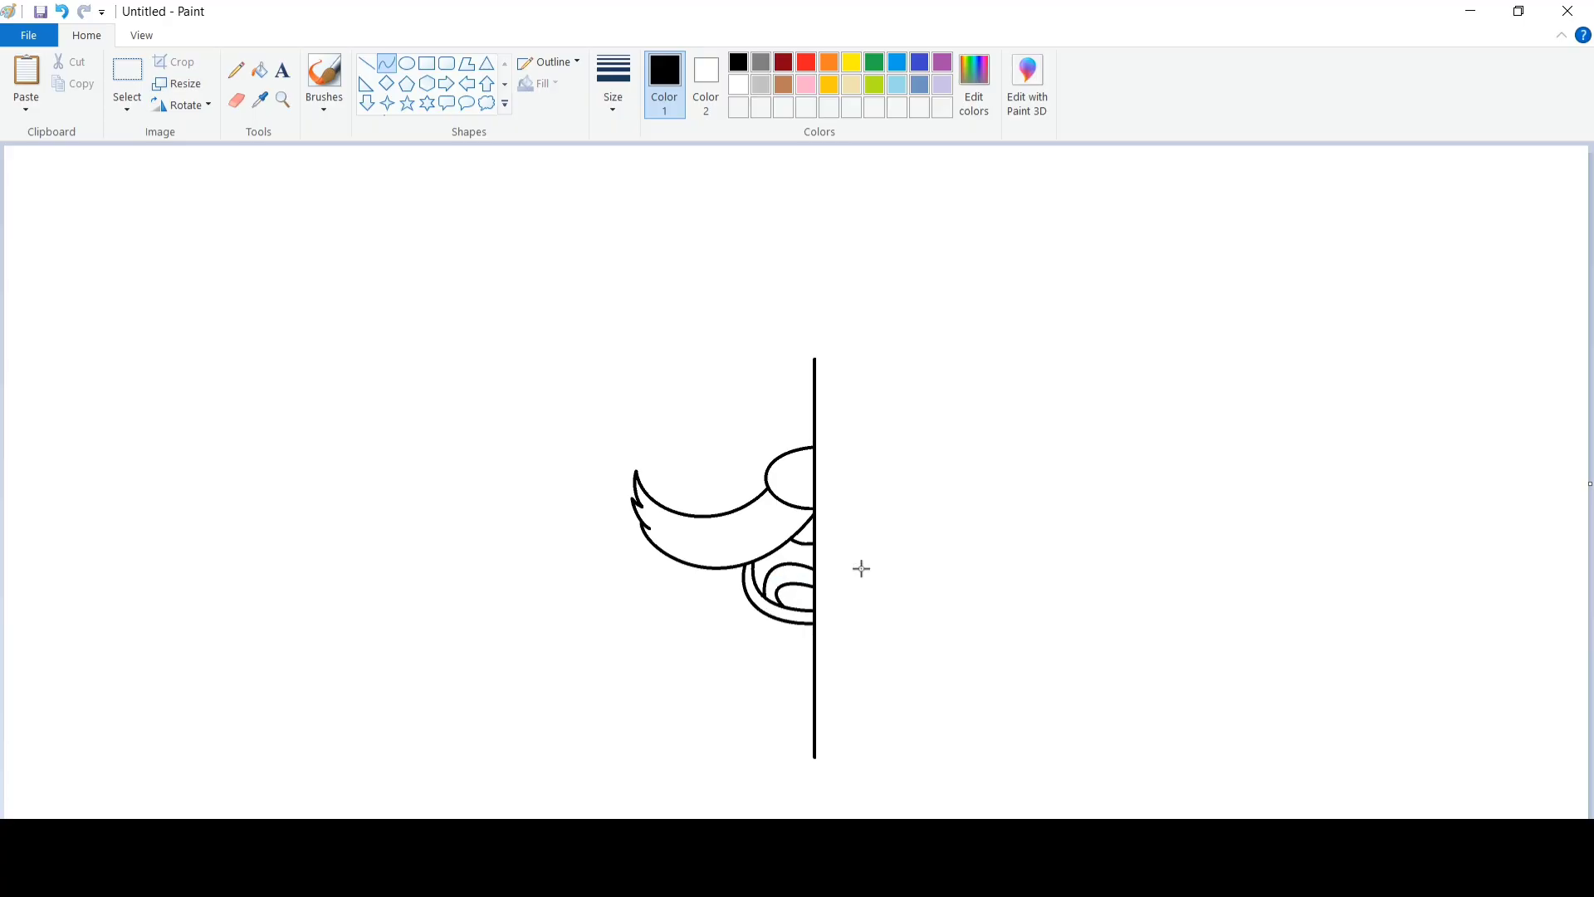
# Draw the rounded cheek above the moustache and the curved eye outline resting on top of it.
pyautogui.moveTo(669, 508)
pyautogui.mouseDown()
pyautogui.moveTo(760, 463)
pyautogui.moveTo(641, 471)
pyautogui.moveTo(688, 426)
pyautogui.mouseUp()
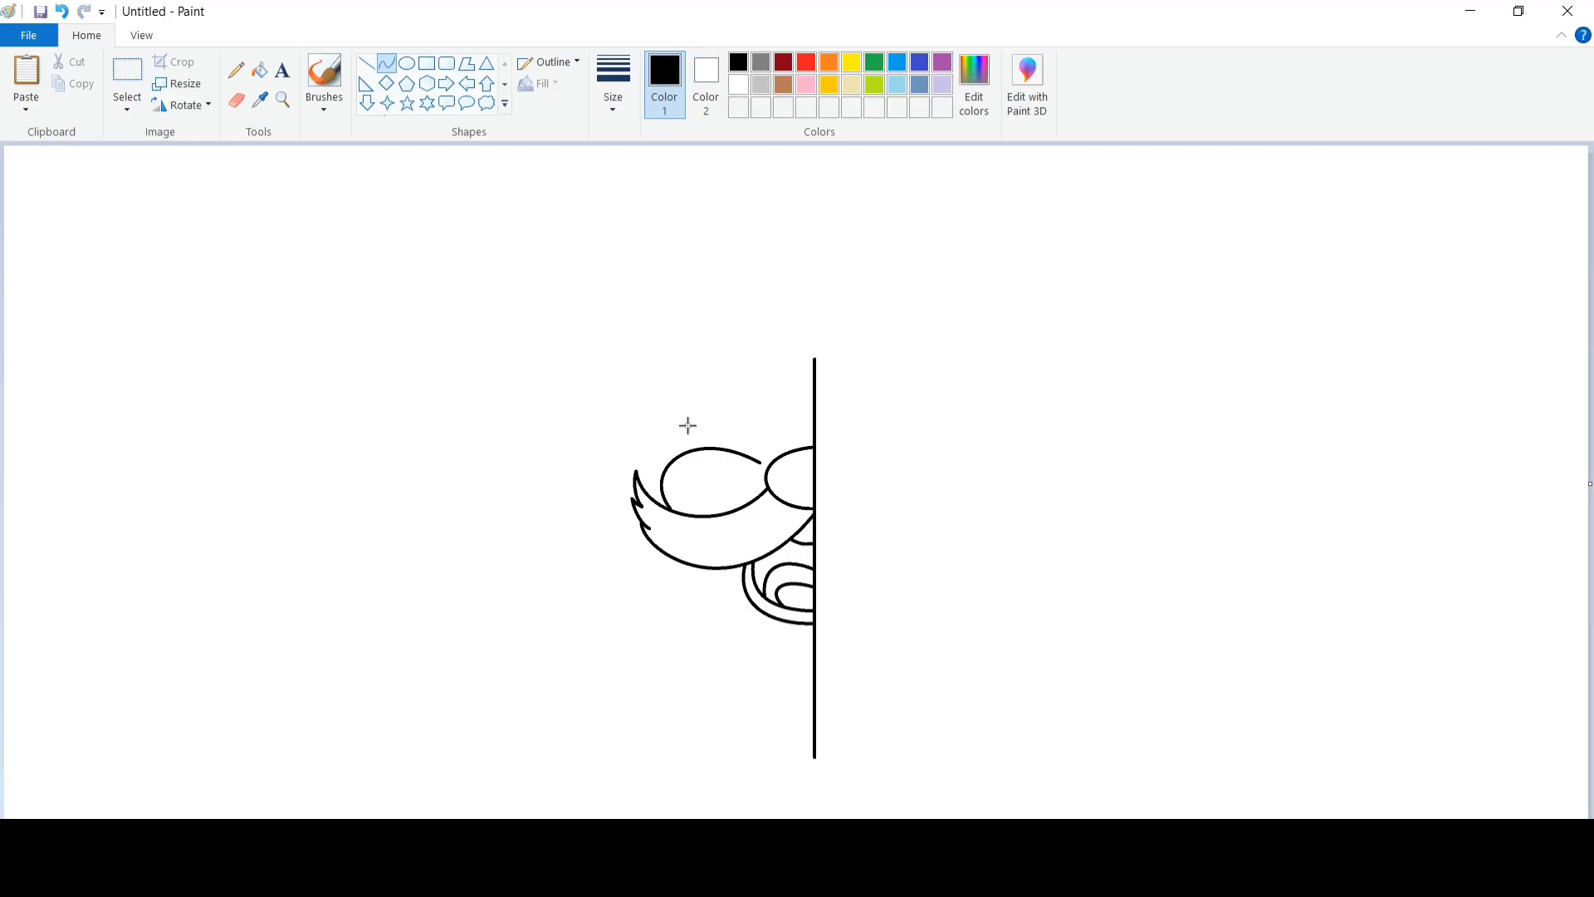
pyautogui.click(604, 395)
pyautogui.moveTo(707, 447)
pyautogui.mouseDown()
pyautogui.moveTo(739, 399)
pyautogui.moveTo(701, 402)
pyautogui.moveTo(715, 395)
pyautogui.moveTo(769, 451)
pyautogui.moveTo(794, 416)
pyautogui.moveTo(787, 432)
pyautogui.mouseUp()
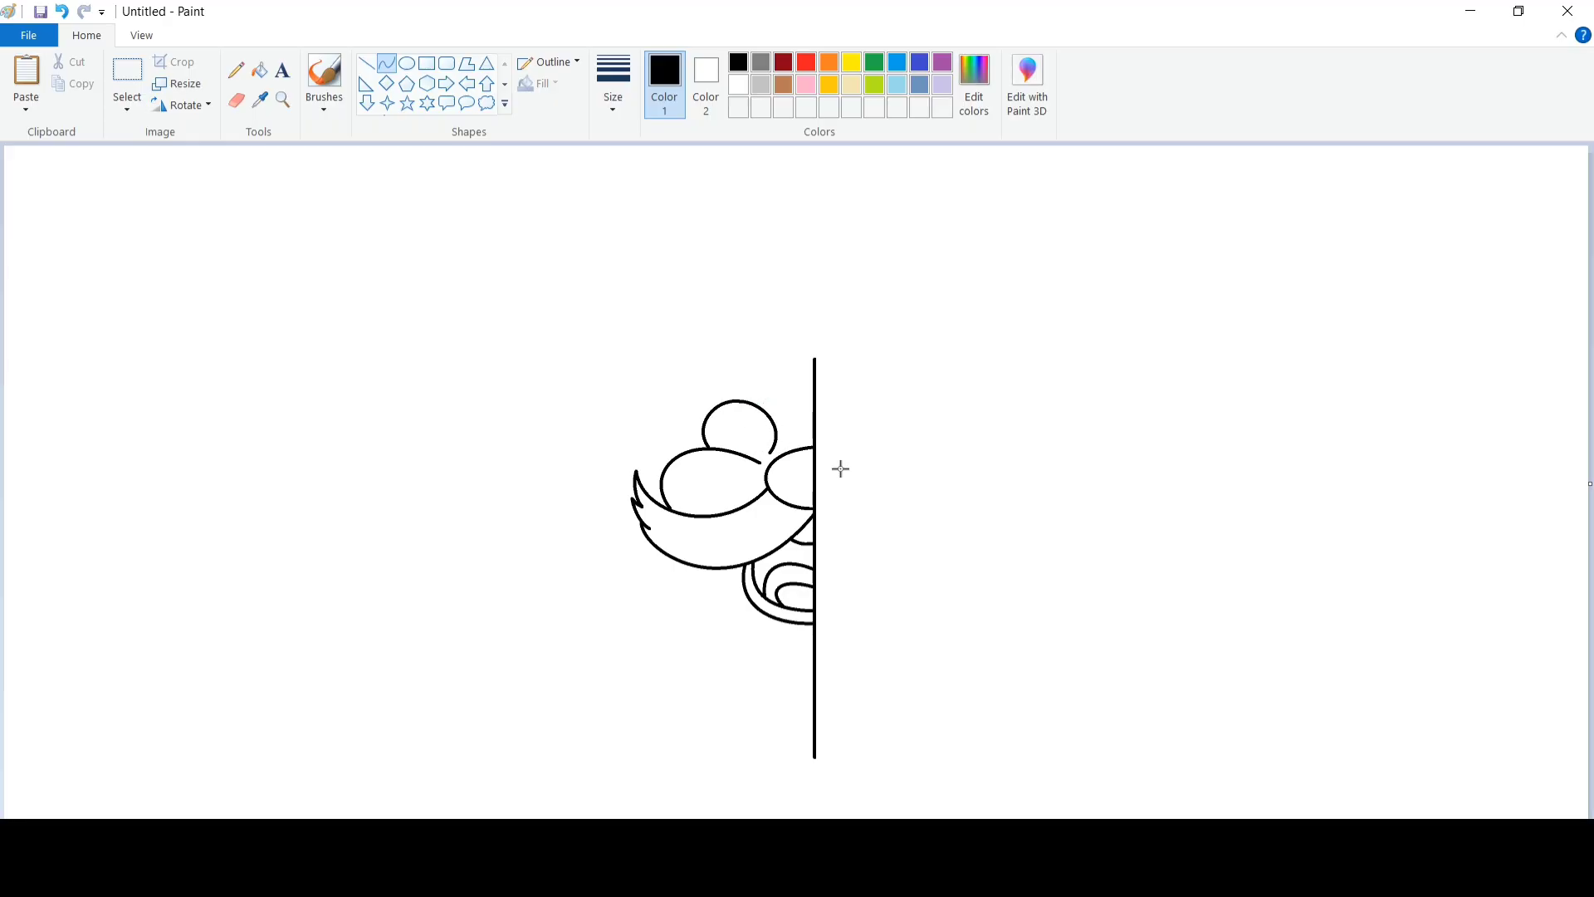
# Draw two concentric circles inside the eye outline for the iris and pupil.
pyautogui.click(407, 63)
pyautogui.moveTo(727, 419)
pyautogui.mouseDown()
pyautogui.moveTo(766, 456)
pyautogui.moveTo(765, 492)
pyautogui.mouseUp()
pyautogui.click(762, 543)
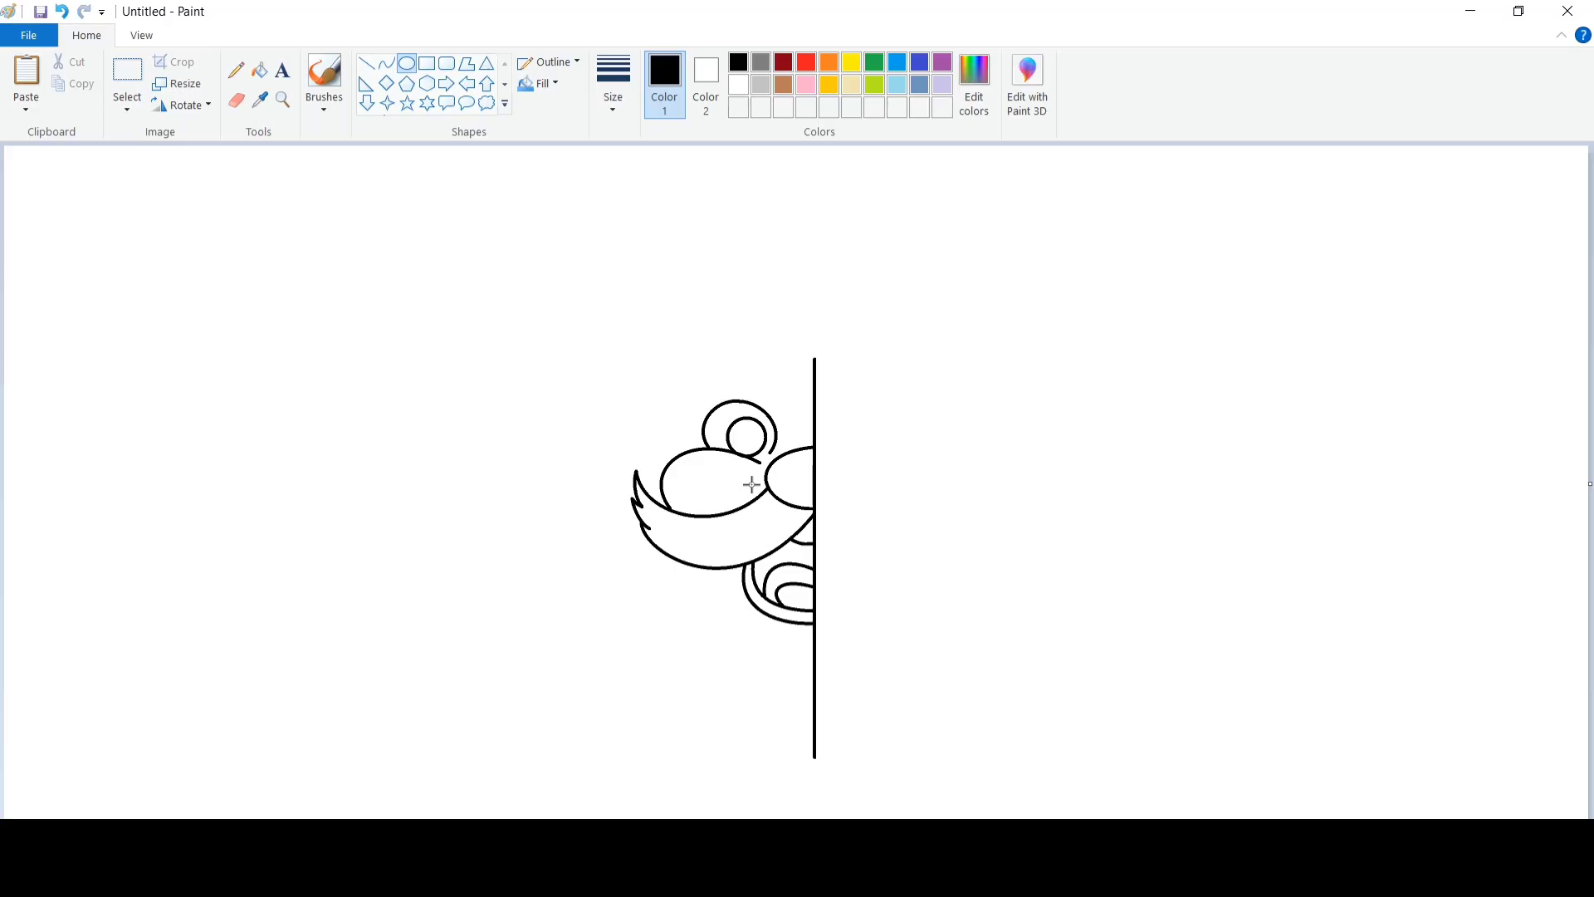
pyautogui.moveTo(737, 428); pyautogui.dragTo(758, 456)
# Draw a bushy curved eyebrow above the eye and the face's side outline rising from the cheek.
pyautogui.click(386, 63)
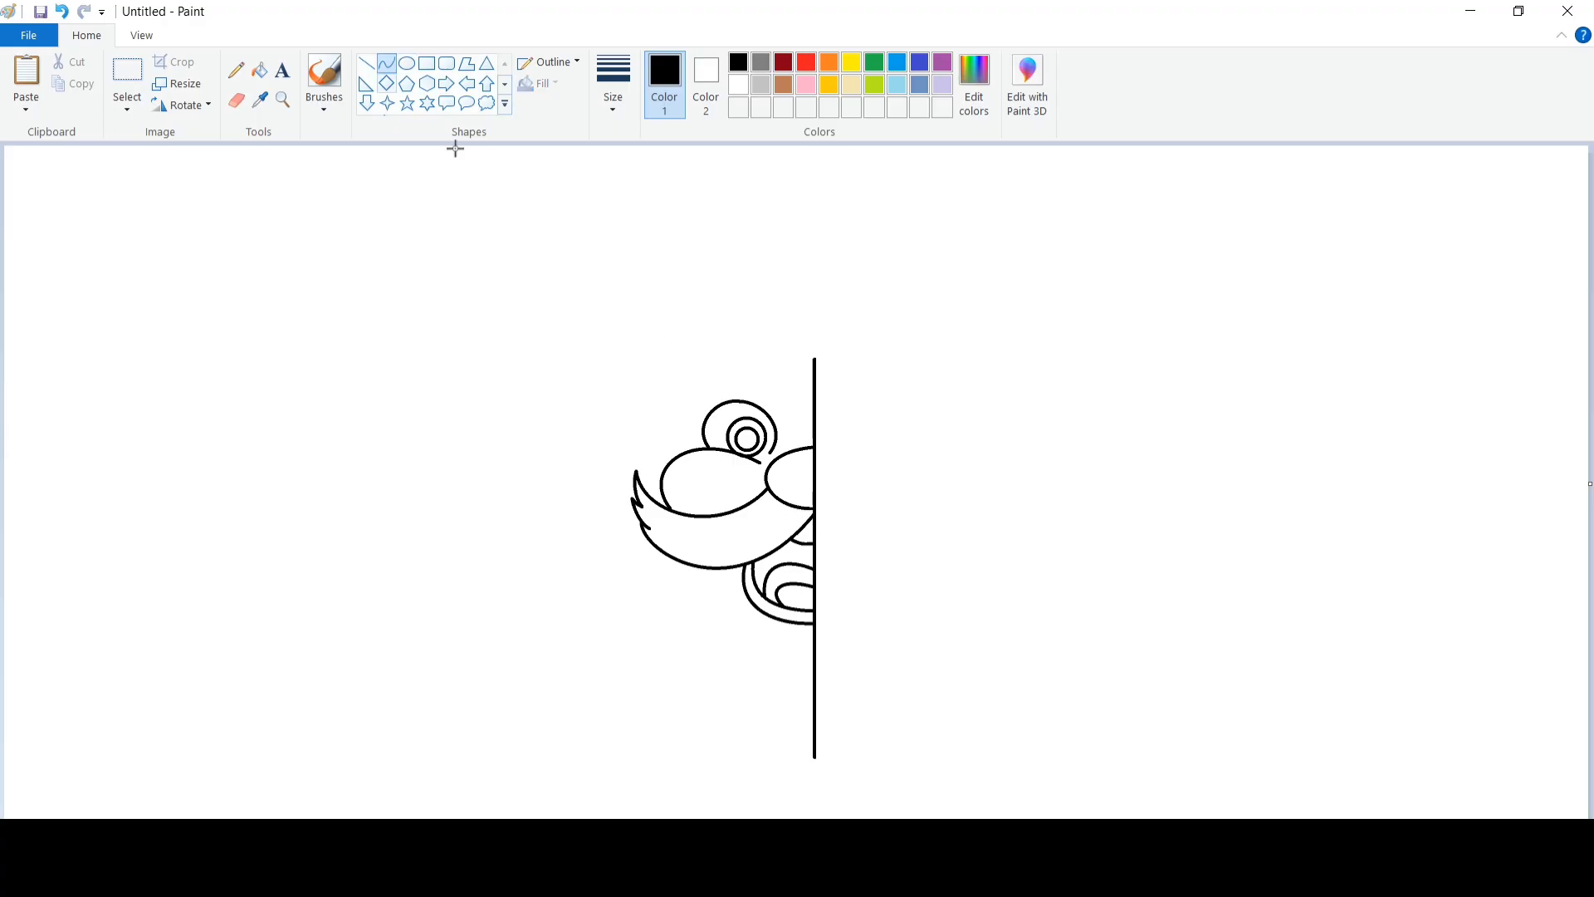
pyautogui.moveTo(699, 399)
pyautogui.mouseDown()
pyautogui.moveTo(710, 371)
pyautogui.moveTo(756, 352)
pyautogui.moveTo(729, 348)
pyautogui.moveTo(772, 346)
pyautogui.moveTo(774, 383)
pyautogui.moveTo(782, 369)
pyautogui.mouseUp()
pyautogui.click(694, 386)
pyautogui.click(699, 372)
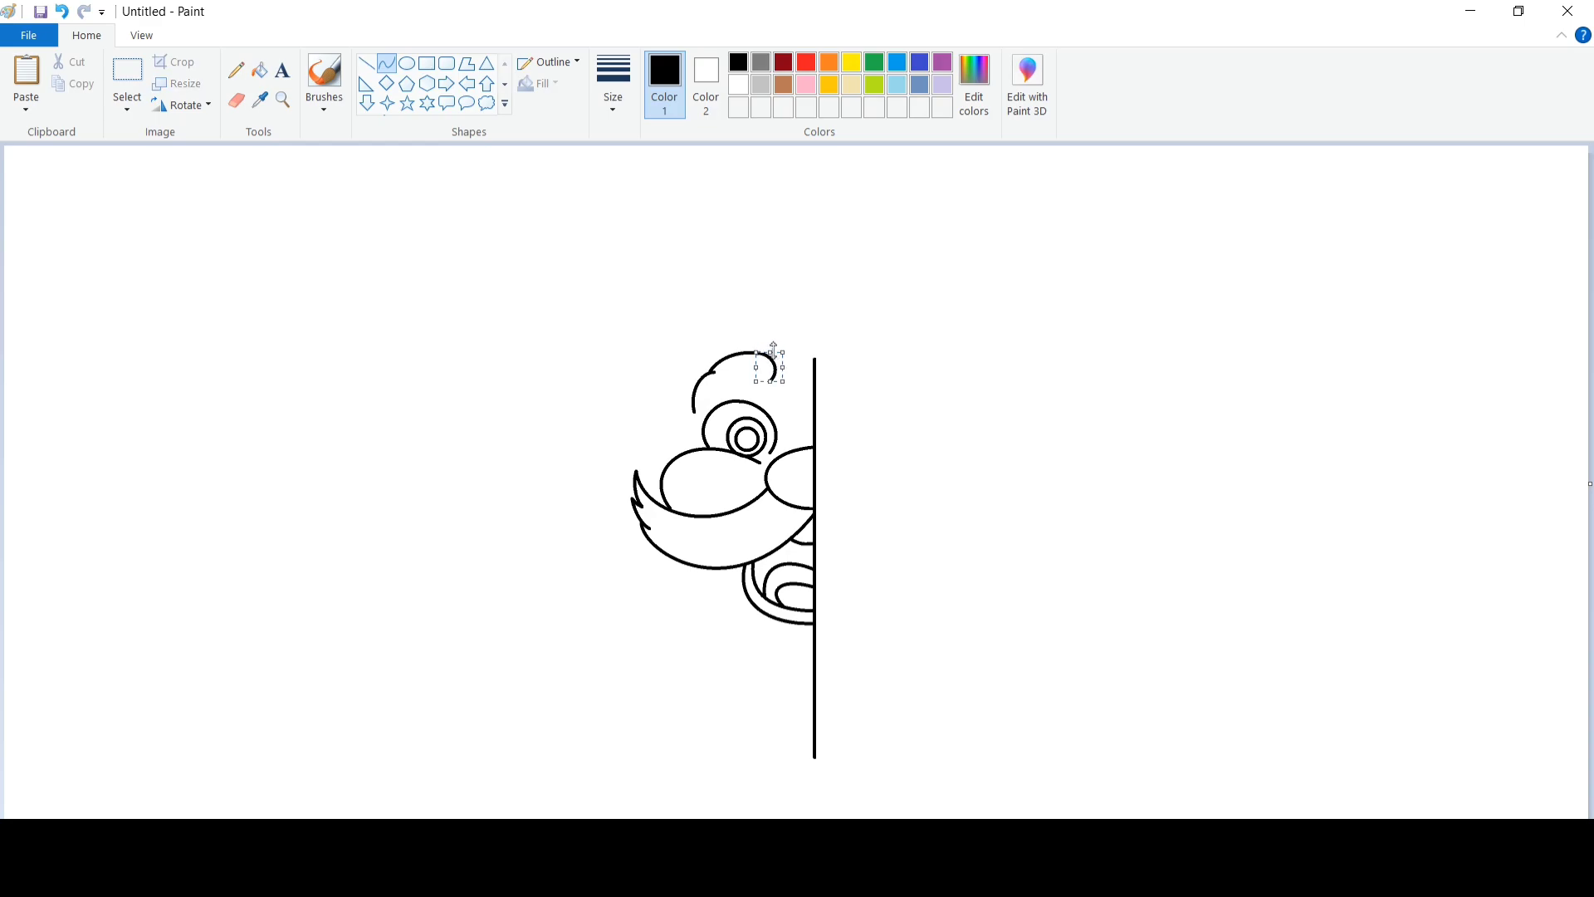
pyautogui.click(773, 315)
pyautogui.moveTo(769, 382)
pyautogui.mouseDown()
pyautogui.moveTo(694, 411)
pyautogui.moveTo(712, 373)
pyautogui.moveTo(765, 388)
pyautogui.mouseUp()
pyautogui.click(701, 409)
pyautogui.hotkey('ctrl', 'z')
pyautogui.click(833, 425)
pyautogui.moveTo(668, 463); pyautogui.dragTo(679, 385)
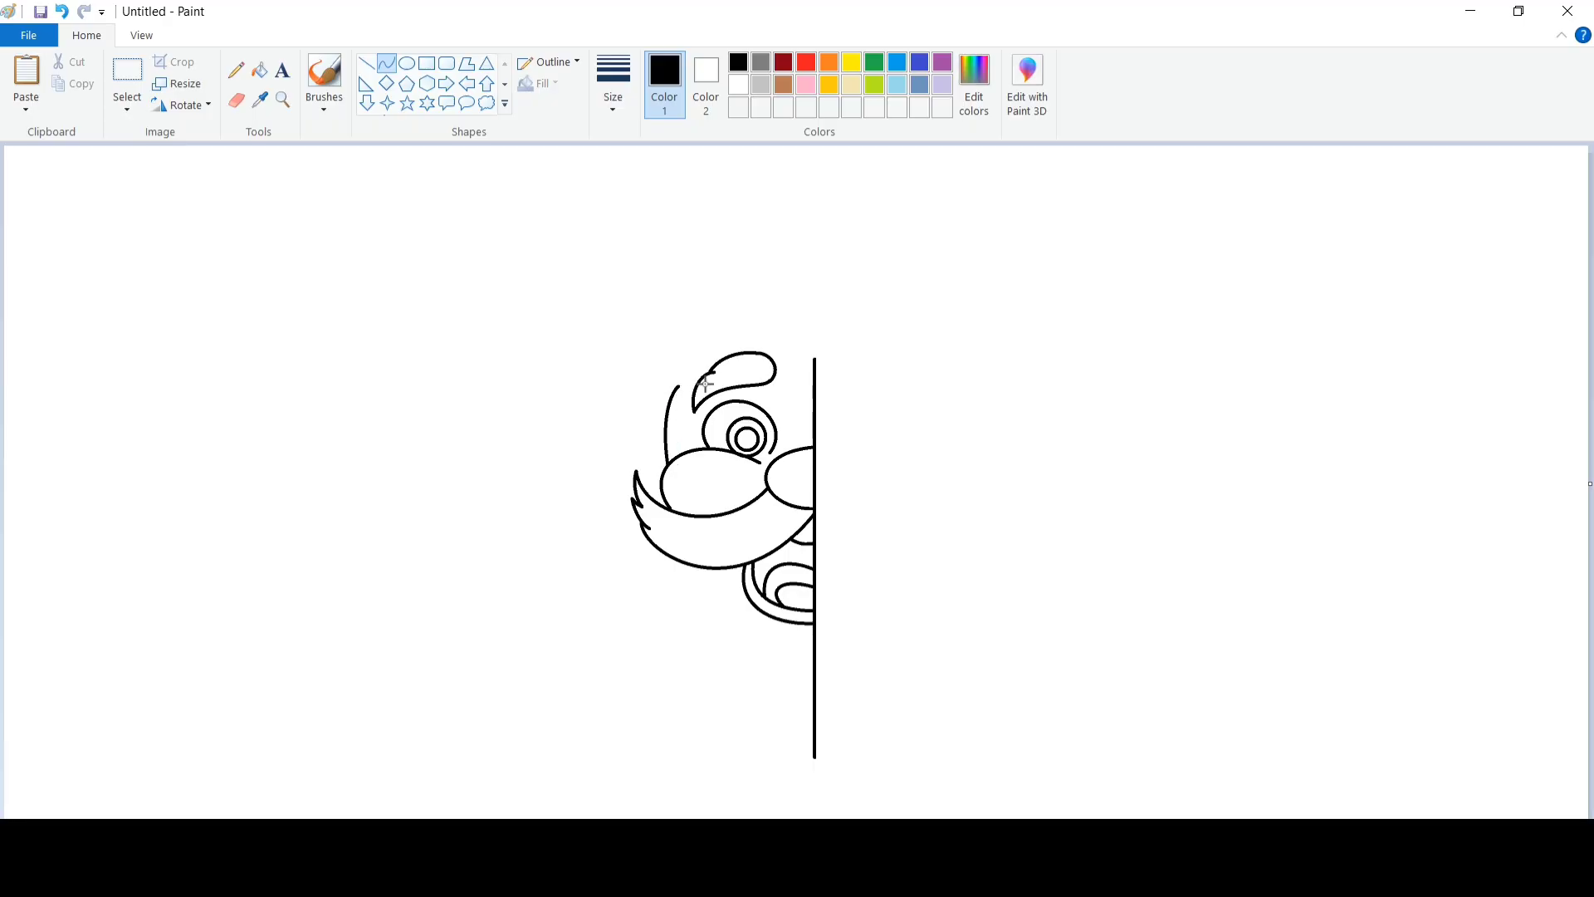
# Cut the half face from the canvas and delete the vertical guide line.
pyautogui.click(127, 73)
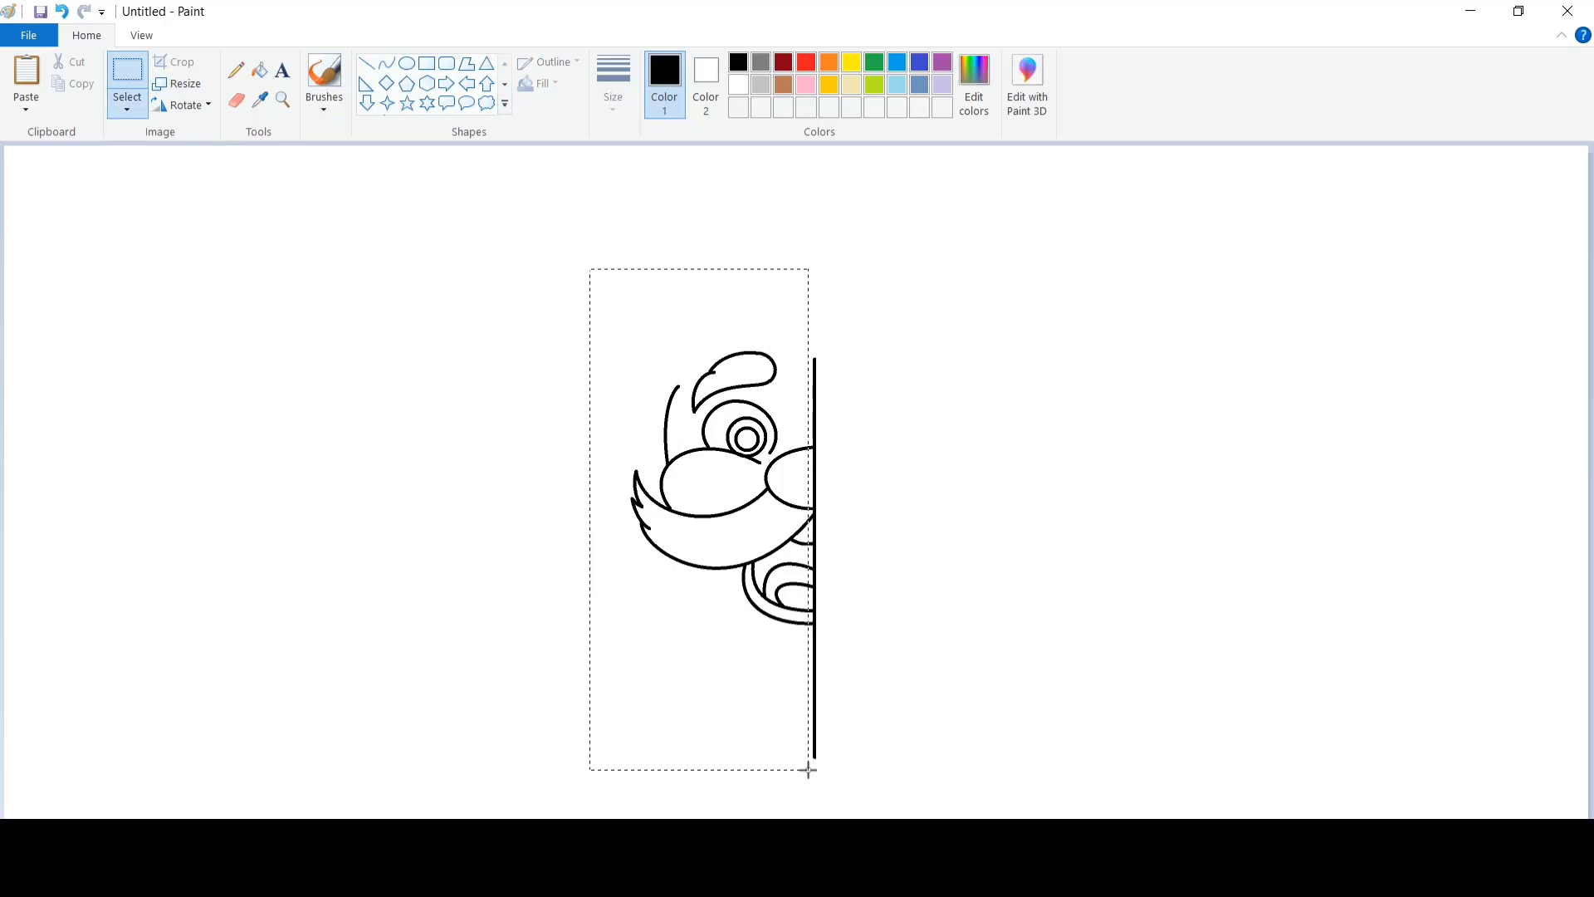
pyautogui.moveTo(808, 770); pyautogui.dragTo(811, 772)
pyautogui.press('Delete')
pyautogui.moveTo(753, 304); pyautogui.dragTo(886, 765)
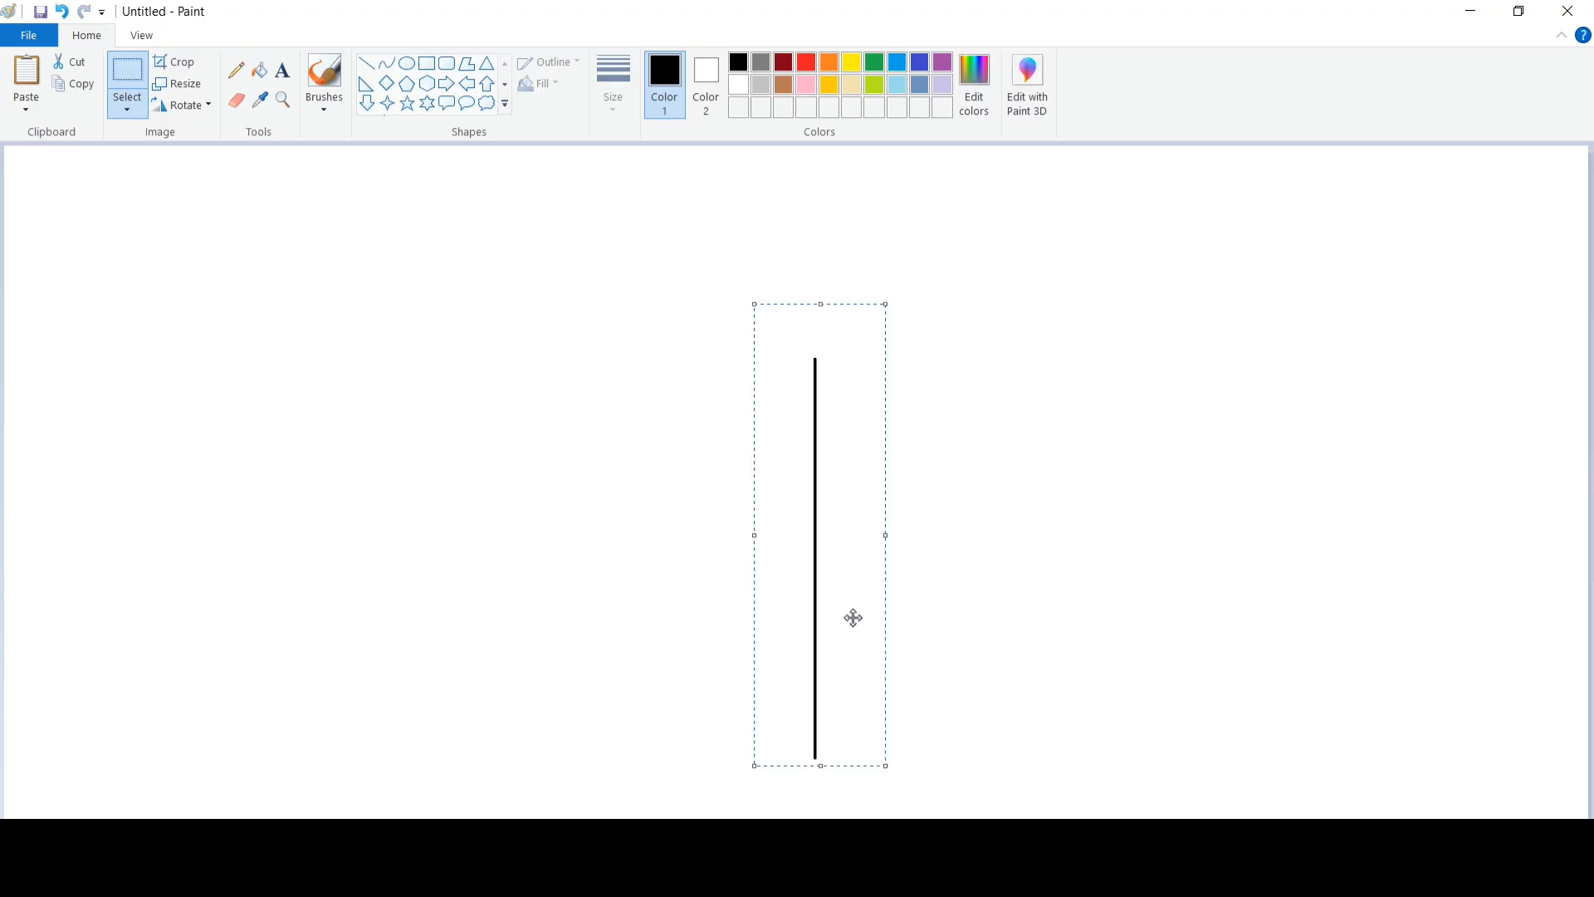
pyautogui.rightClick(814, 514)
pyautogui.click(879, 662)
# Paste the half face back onto the canvas and place it near the centre.
pyautogui.click(25, 109)
pyautogui.click(66, 136)
pyautogui.moveTo(88, 371); pyautogui.dragTo(686, 440)
pyautogui.click(893, 473)
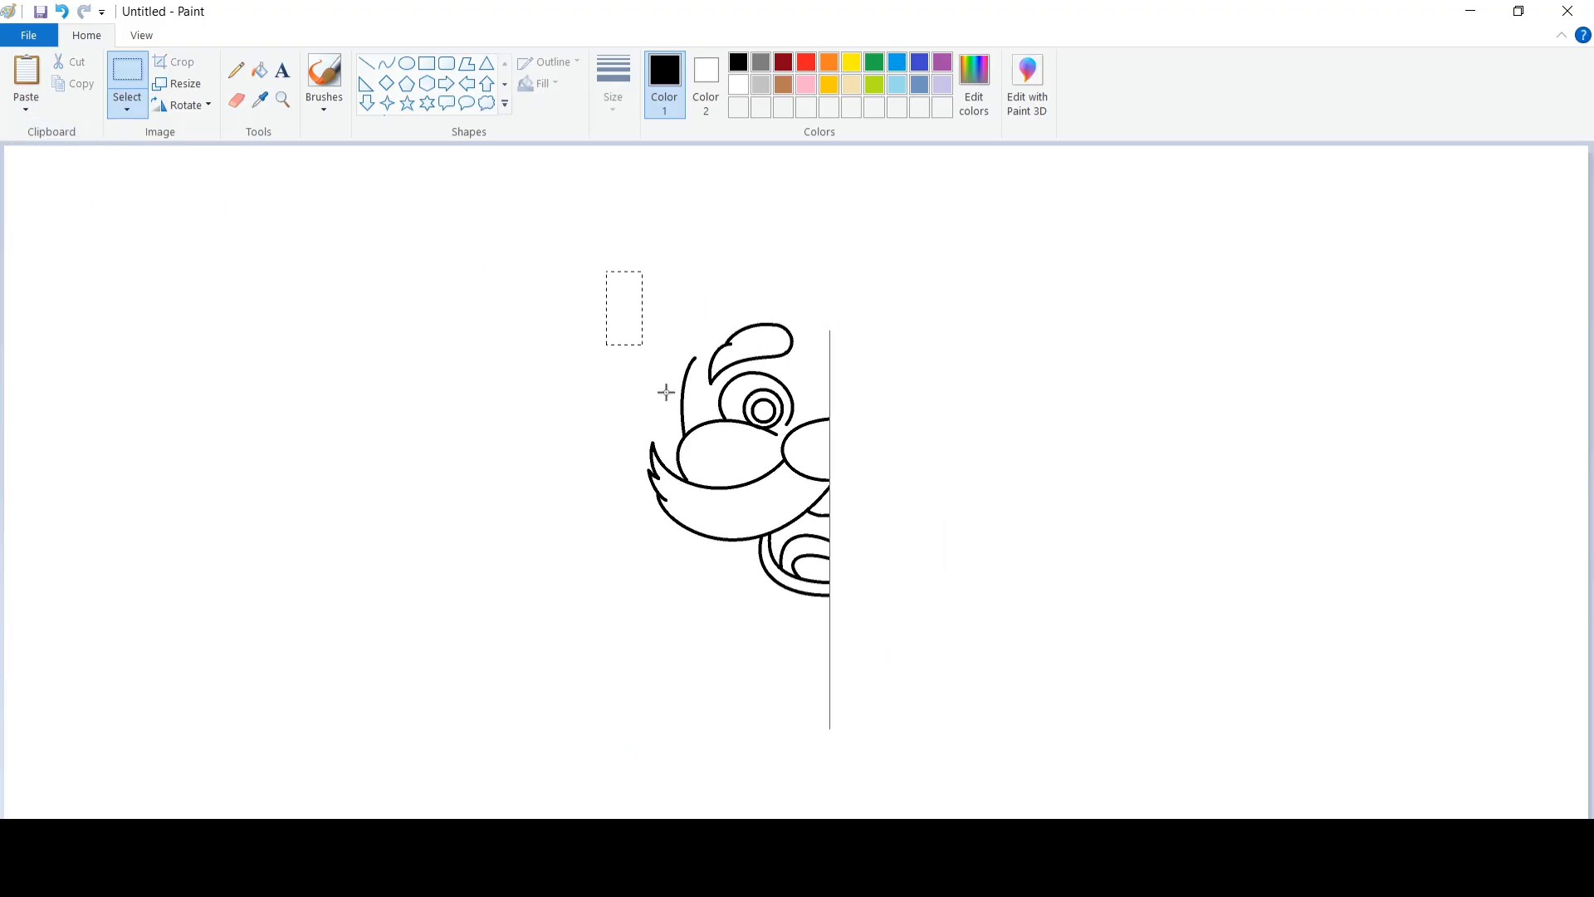
# Cut the half face again tightly along its centreline and delete the leftover strip of guide line.
pyautogui.moveTo(827, 756); pyautogui.dragTo(829, 754)
pyautogui.rightClick(751, 571)
pyautogui.click(799, 720)
pyautogui.moveTo(771, 268); pyautogui.dragTo(892, 736)
pyautogui.rightClick(830, 465)
pyautogui.click(883, 615)
# Paste the trimmed half face back at the middle of the canvas.
pyautogui.click(25, 109)
pyautogui.click(67, 136)
pyautogui.moveTo(180, 386)
pyautogui.mouseDown()
pyautogui.moveTo(747, 496)
pyautogui.moveTo(783, 552)
pyautogui.moveTo(772, 532)
pyautogui.mouseUp()
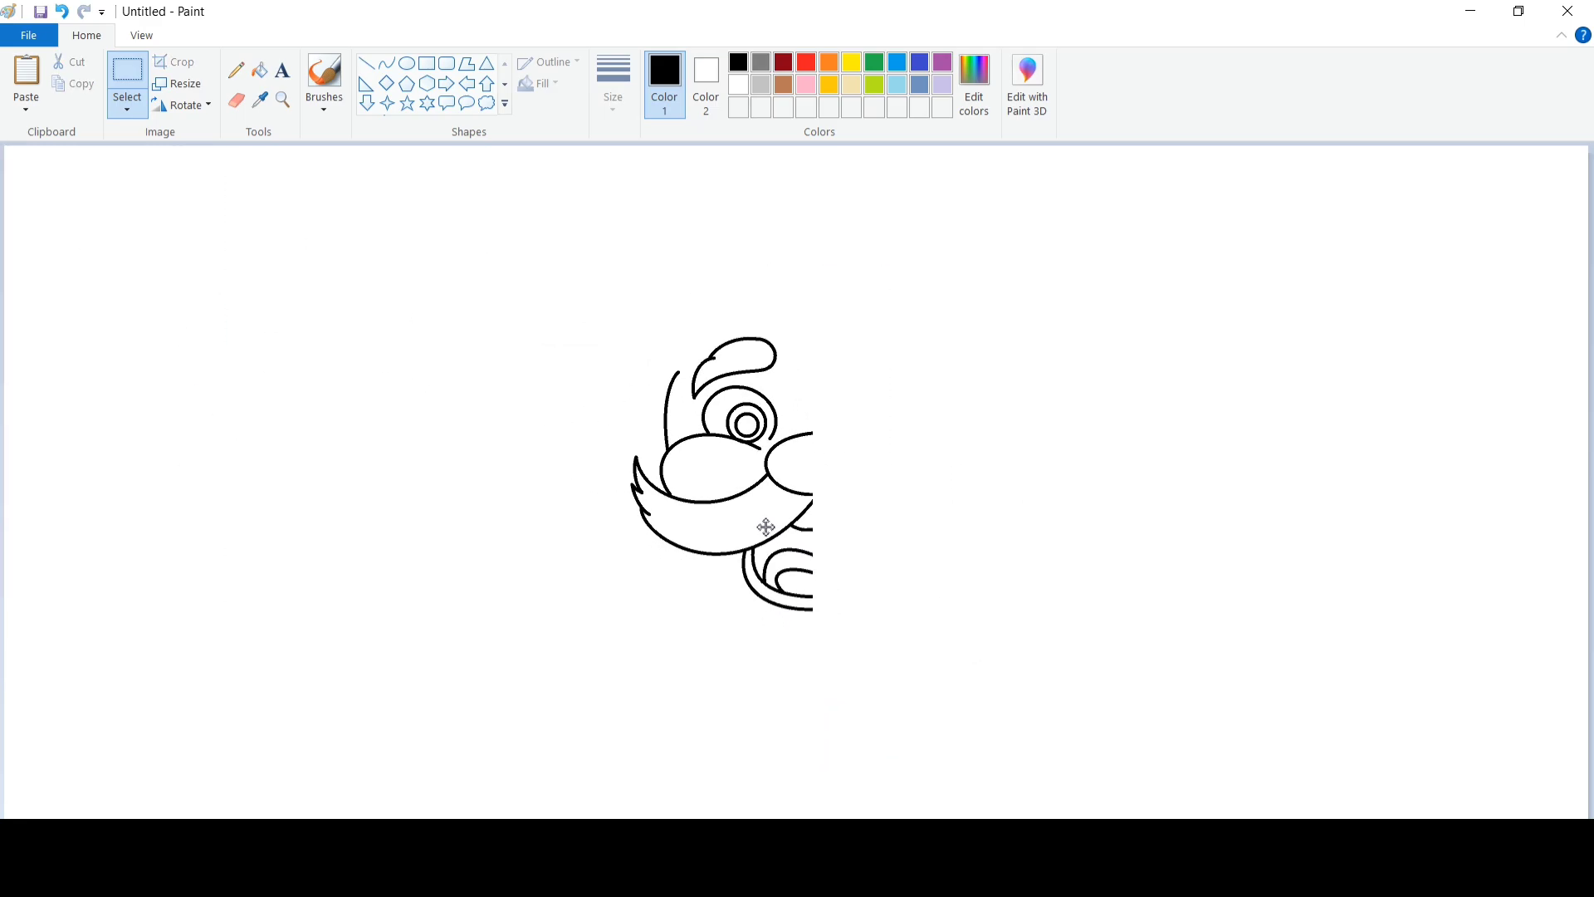
# Paste a second copy of the half face, flip it horizontally and align it with the original to complete the face.
pyautogui.rightClick(345, 302)
pyautogui.click(423, 359)
pyautogui.moveTo(180, 305); pyautogui.dragTo(370, 357)
pyautogui.rightClick(370, 357)
pyautogui.moveTo(384, 527)
pyautogui.click(567, 623)
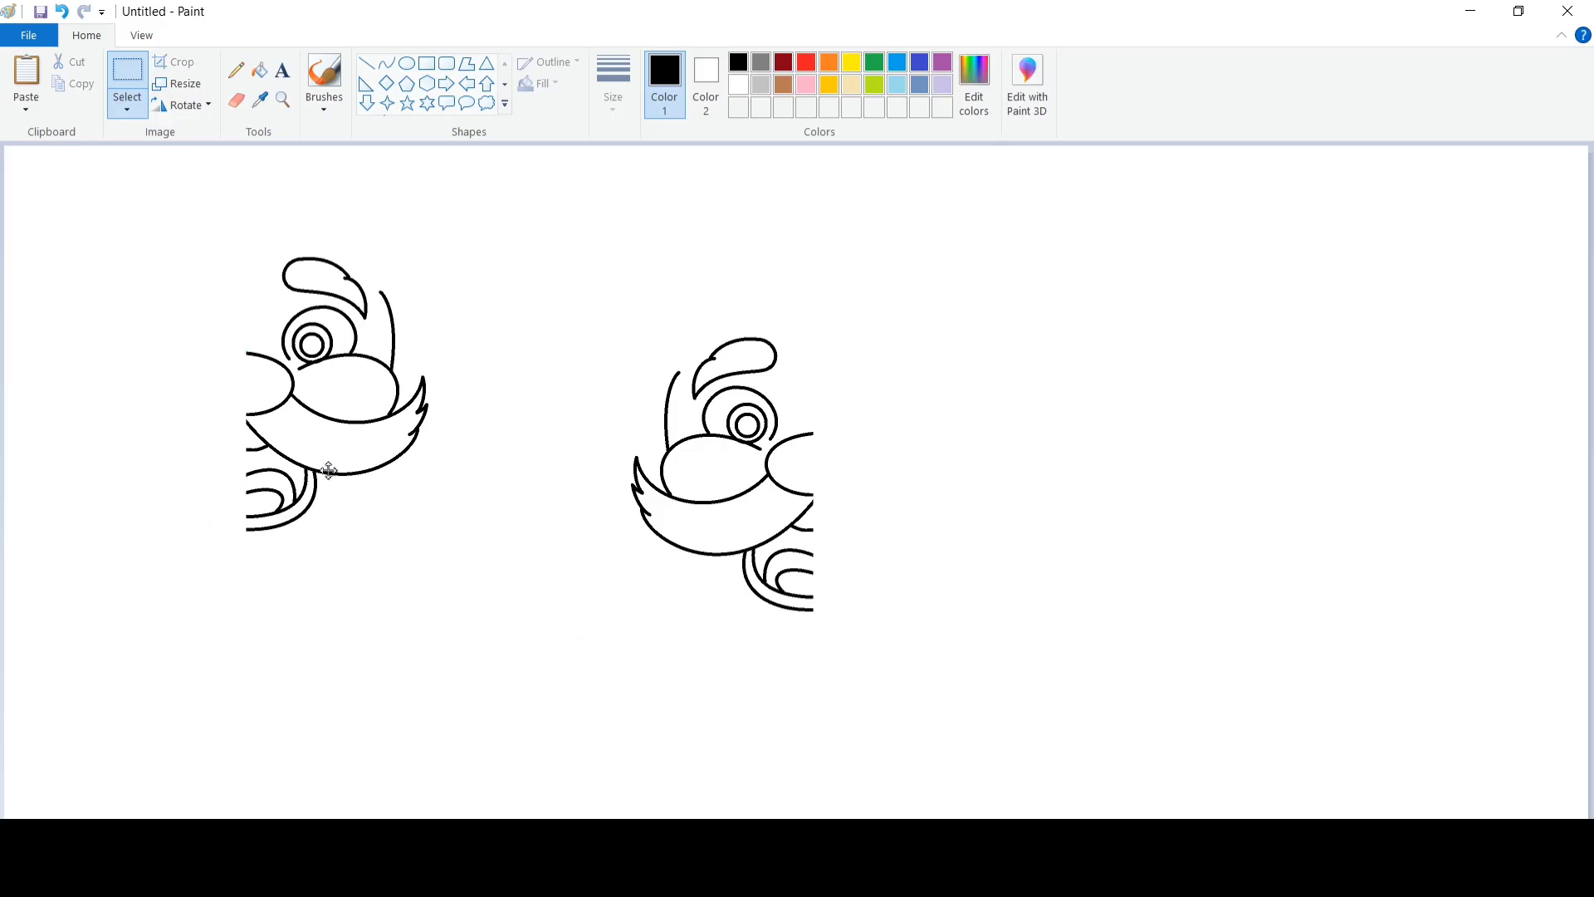
pyautogui.moveTo(259, 459); pyautogui.dragTo(876, 548)
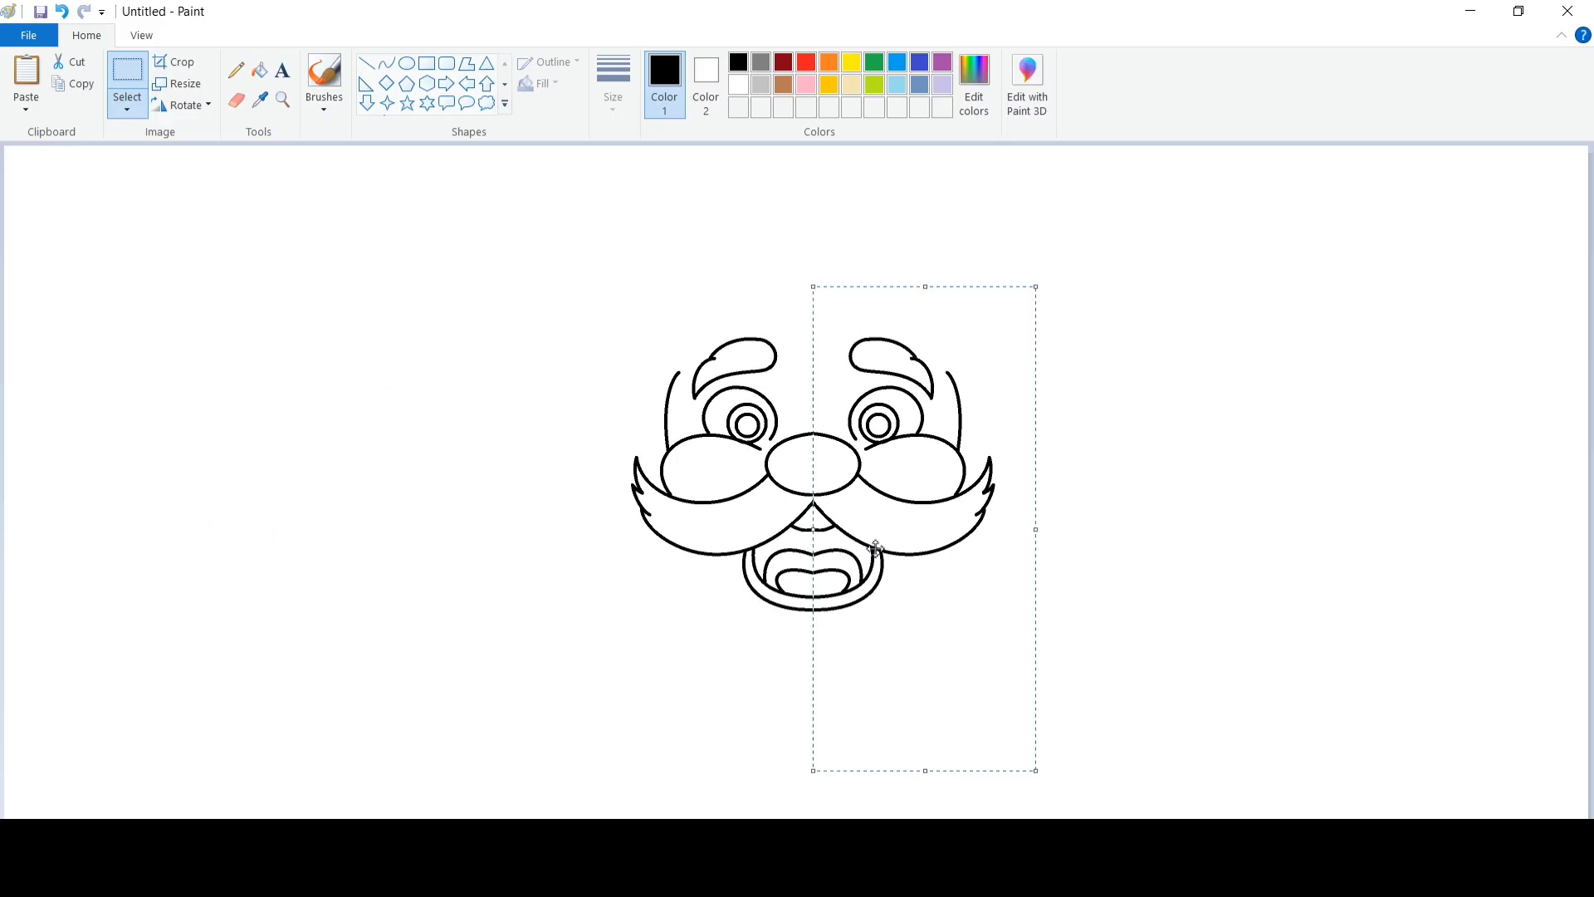
pyautogui.click(686, 655)
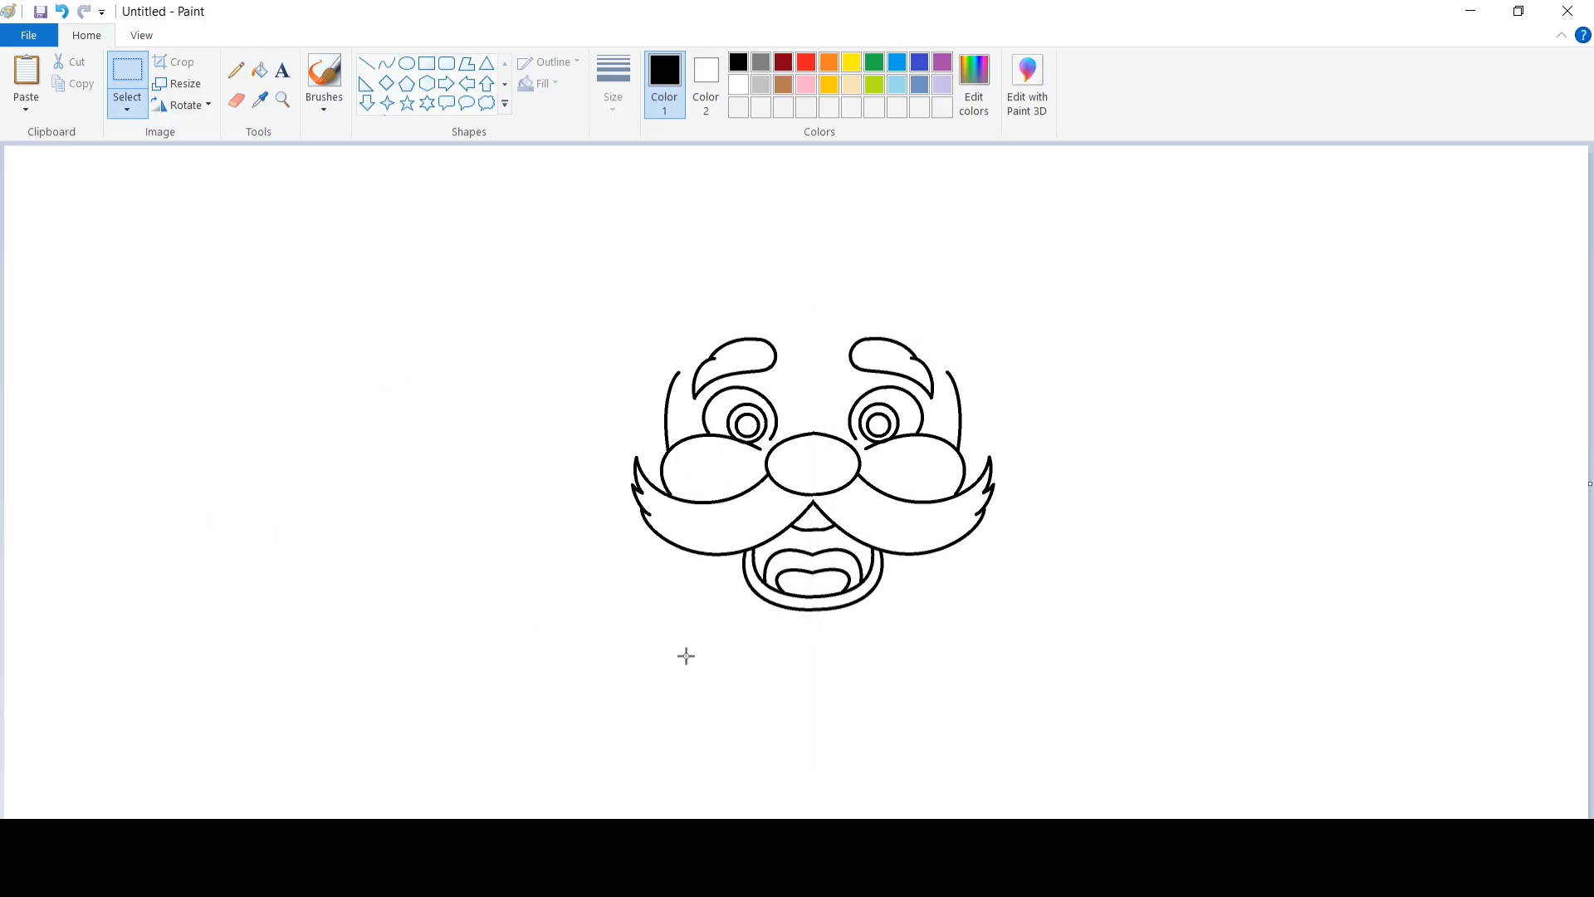
# Draw the curved hairline across the forehead between both face sides, with a small tuft in the middle.
pyautogui.click(386, 63)
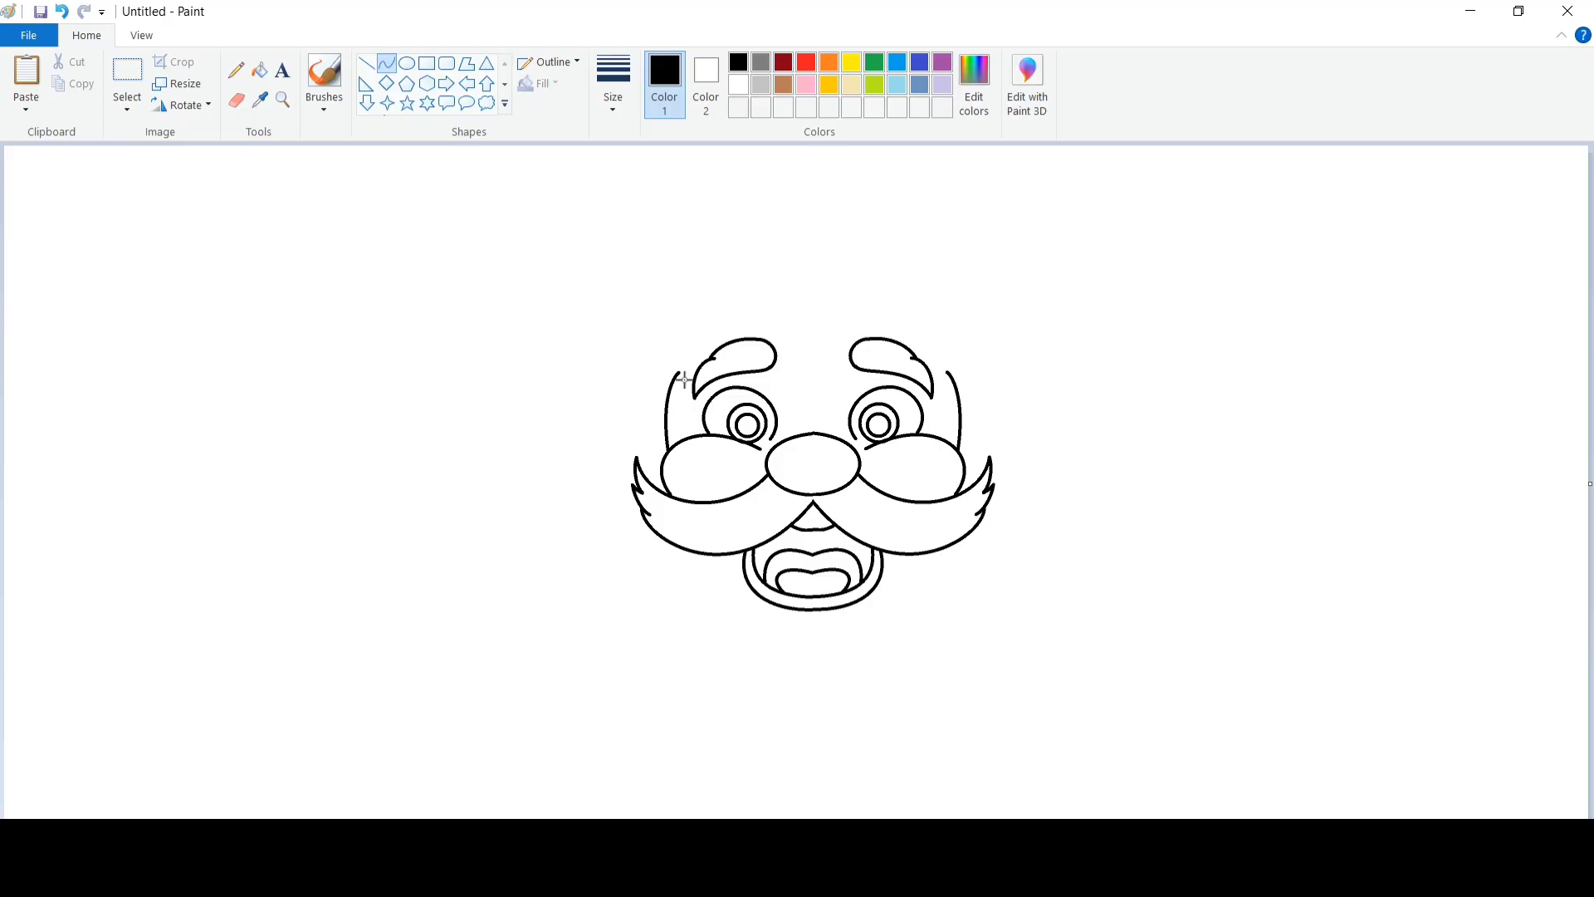
pyautogui.moveTo(677, 371)
pyautogui.mouseDown()
pyautogui.moveTo(787, 328)
pyautogui.moveTo(701, 332)
pyautogui.moveTo(726, 316)
pyautogui.mouseUp()
pyautogui.click(788, 328)
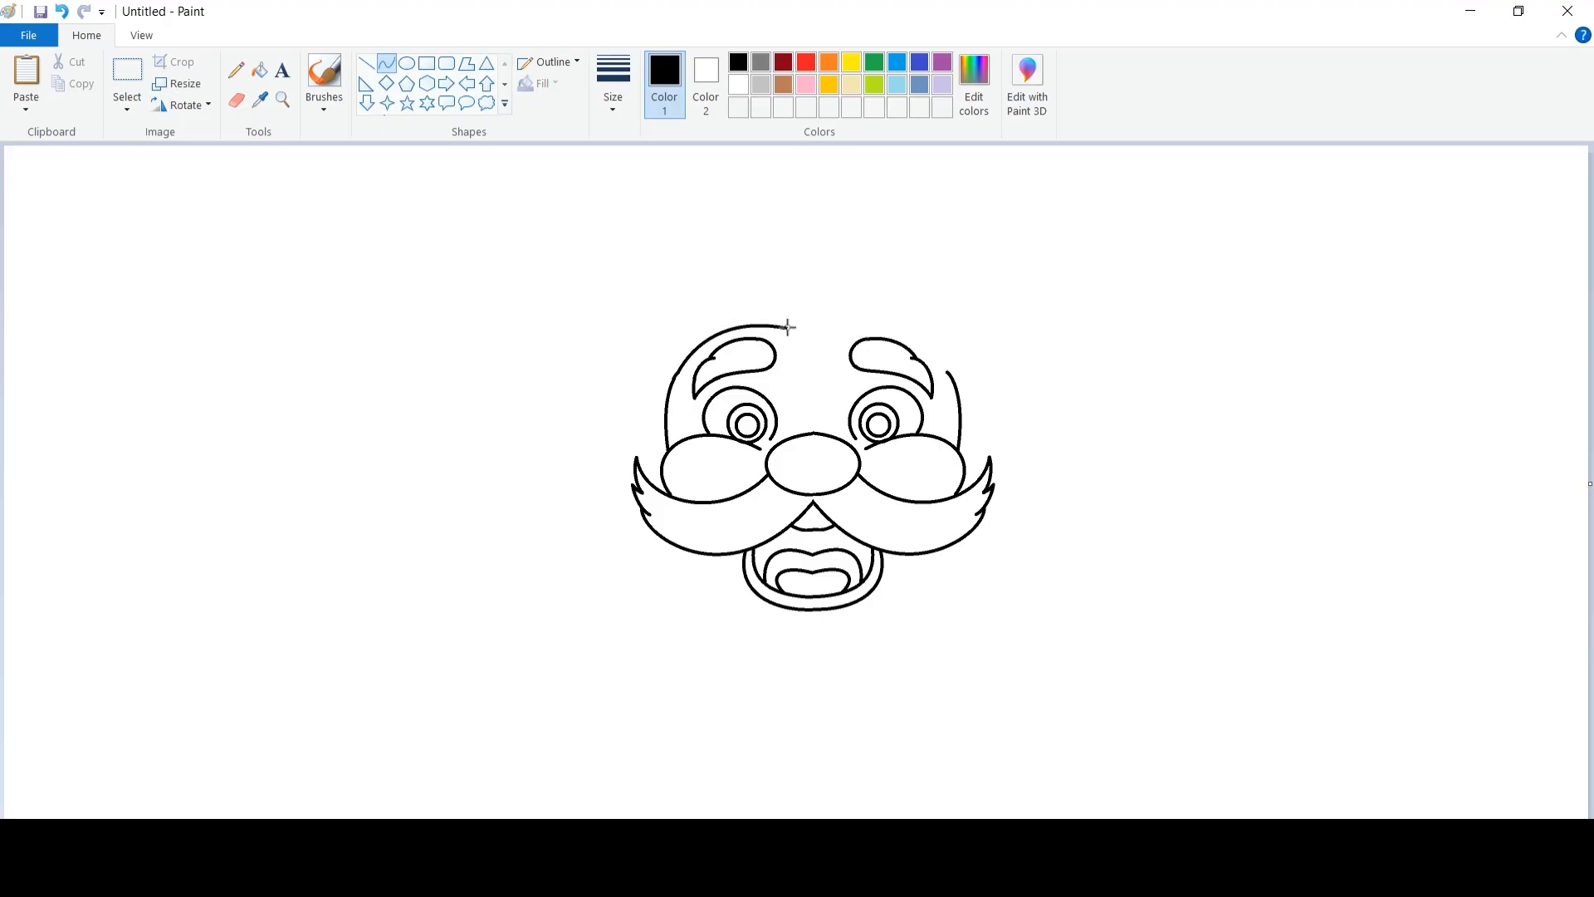
pyautogui.moveTo(802, 325)
pyautogui.mouseDown()
pyautogui.moveTo(947, 372)
pyautogui.moveTo(888, 315)
pyautogui.moveTo(930, 338)
pyautogui.mouseUp()
pyautogui.click(997, 309)
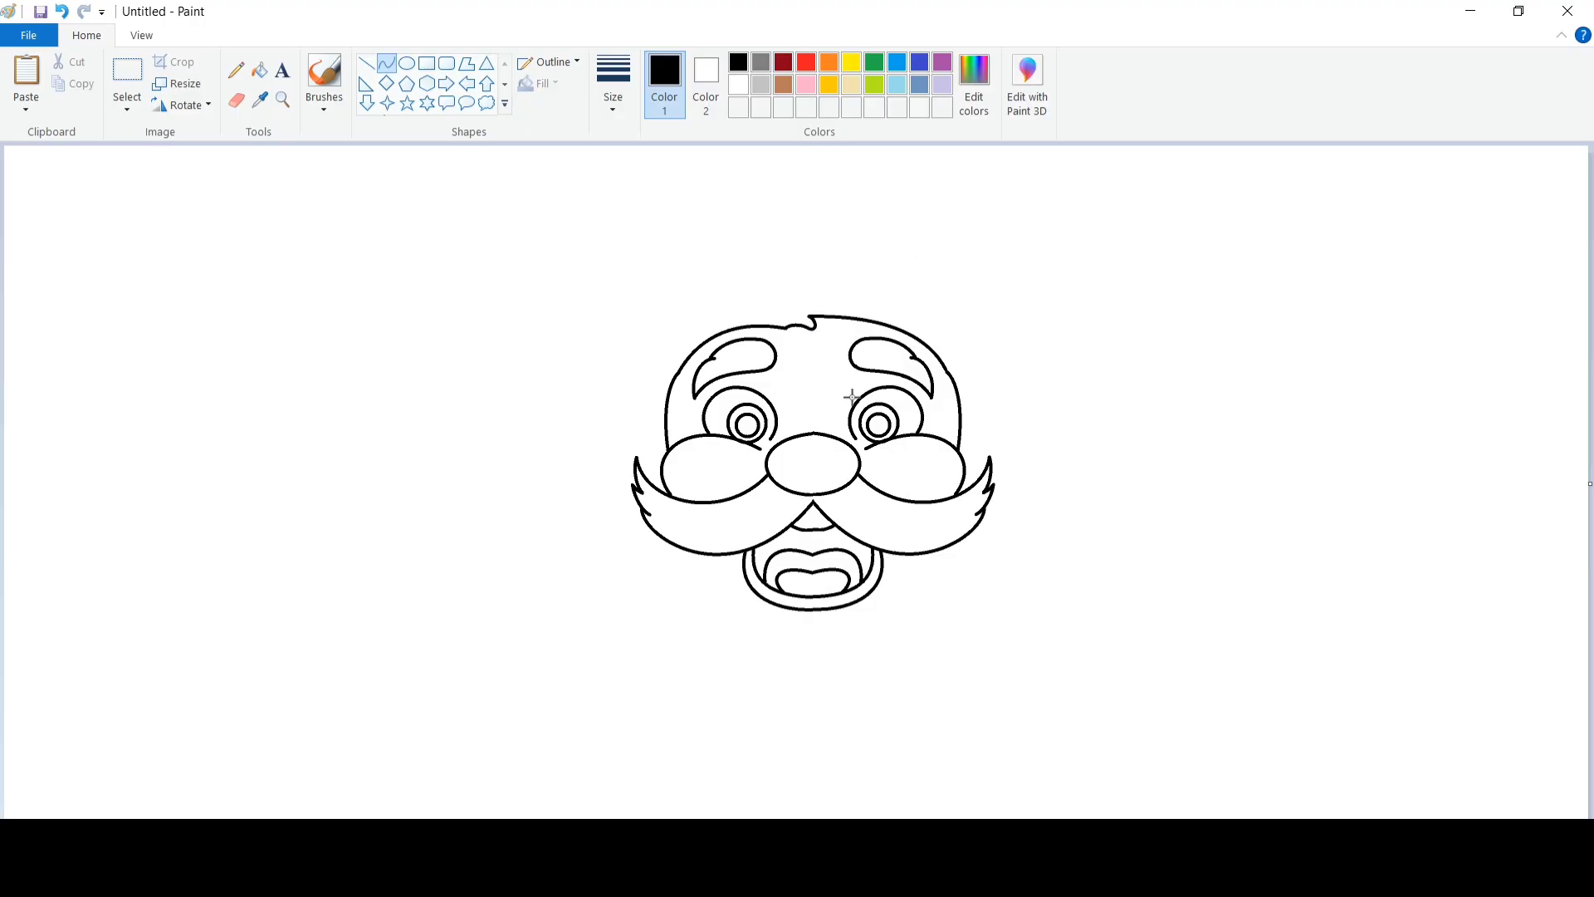
# Draw the left edge of the hat's fur trim and its scalloped upper edge arching over the forehead.
pyautogui.moveTo(678, 371); pyautogui.dragTo(602, 428)
pyautogui.moveTo(620, 414); pyautogui.dragTo(640, 413)
pyautogui.click(638, 420)
pyautogui.click(869, 413)
pyautogui.moveTo(628, 421)
pyautogui.mouseDown()
pyautogui.moveTo(635, 336)
pyautogui.moveTo(617, 363)
pyautogui.moveTo(665, 297)
pyautogui.moveTo(773, 257)
pyautogui.moveTo(712, 271)
pyautogui.moveTo(727, 254)
pyautogui.moveTo(854, 262)
pyautogui.mouseUp()
pyautogui.moveTo(815, 258); pyautogui.dragTo(912, 275)
pyautogui.moveTo(883, 267); pyautogui.dragTo(971, 303)
pyautogui.moveTo(943, 289)
pyautogui.mouseDown()
pyautogui.moveTo(962, 285)
pyautogui.moveTo(995, 344)
pyautogui.mouseUp()
pyautogui.click(1060, 309)
pyautogui.moveTo(984, 323); pyautogui.dragTo(1001, 329)
pyautogui.click(1057, 352)
pyautogui.hotkey('ctrl', 'z')
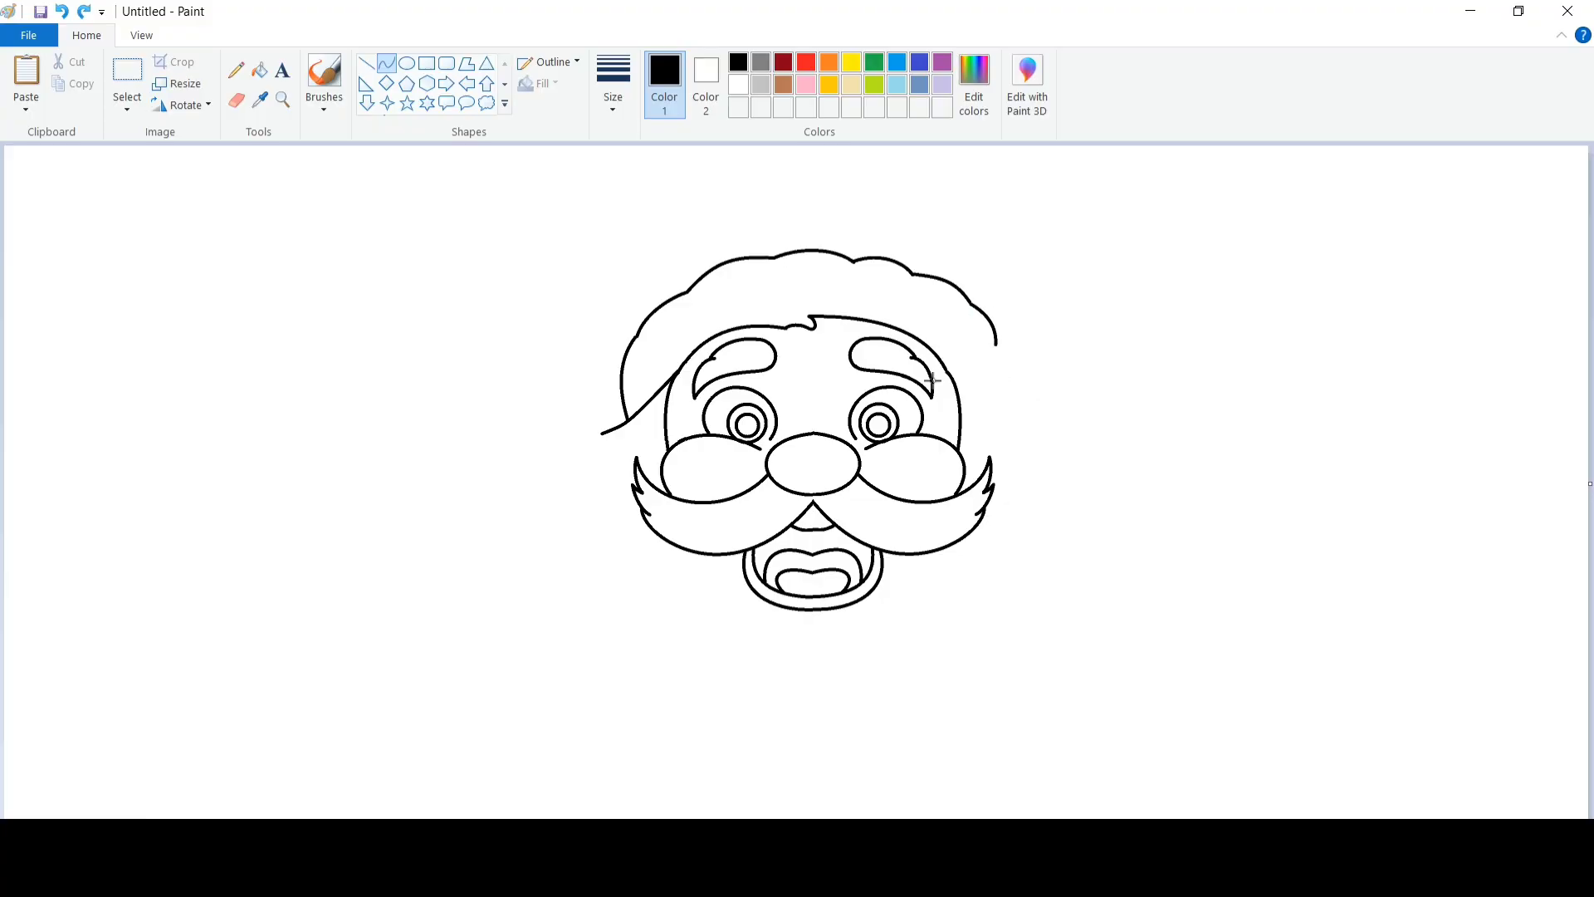
# Close the right end of the fur trim with curves meeting in a point beside the face.
pyautogui.moveTo(982, 406)
pyautogui.mouseDown()
pyautogui.moveTo(1004, 412)
pyautogui.moveTo(983, 405)
pyautogui.mouseUp()
pyautogui.click(982, 405)
pyautogui.click(1056, 396)
pyautogui.moveTo(996, 344)
pyautogui.mouseDown()
pyautogui.moveTo(1006, 411)
pyautogui.moveTo(1005, 370)
pyautogui.moveTo(1008, 386)
pyautogui.mouseUp()
pyautogui.click(1008, 386)
pyautogui.click(1040, 399)
# Draw the rounded crown of the hat from the trim's left end up and over the top.
pyautogui.moveTo(625, 348)
pyautogui.mouseDown()
pyautogui.moveTo(822, 165)
pyautogui.moveTo(876, 171)
pyautogui.mouseUp()
pyautogui.moveTo(681, 309)
pyautogui.mouseDown()
pyautogui.moveTo(609, 263)
pyautogui.moveTo(704, 123)
pyautogui.mouseUp()
pyautogui.moveTo(874, 243); pyautogui.dragTo(880, 242)
pyautogui.click(918, 192)
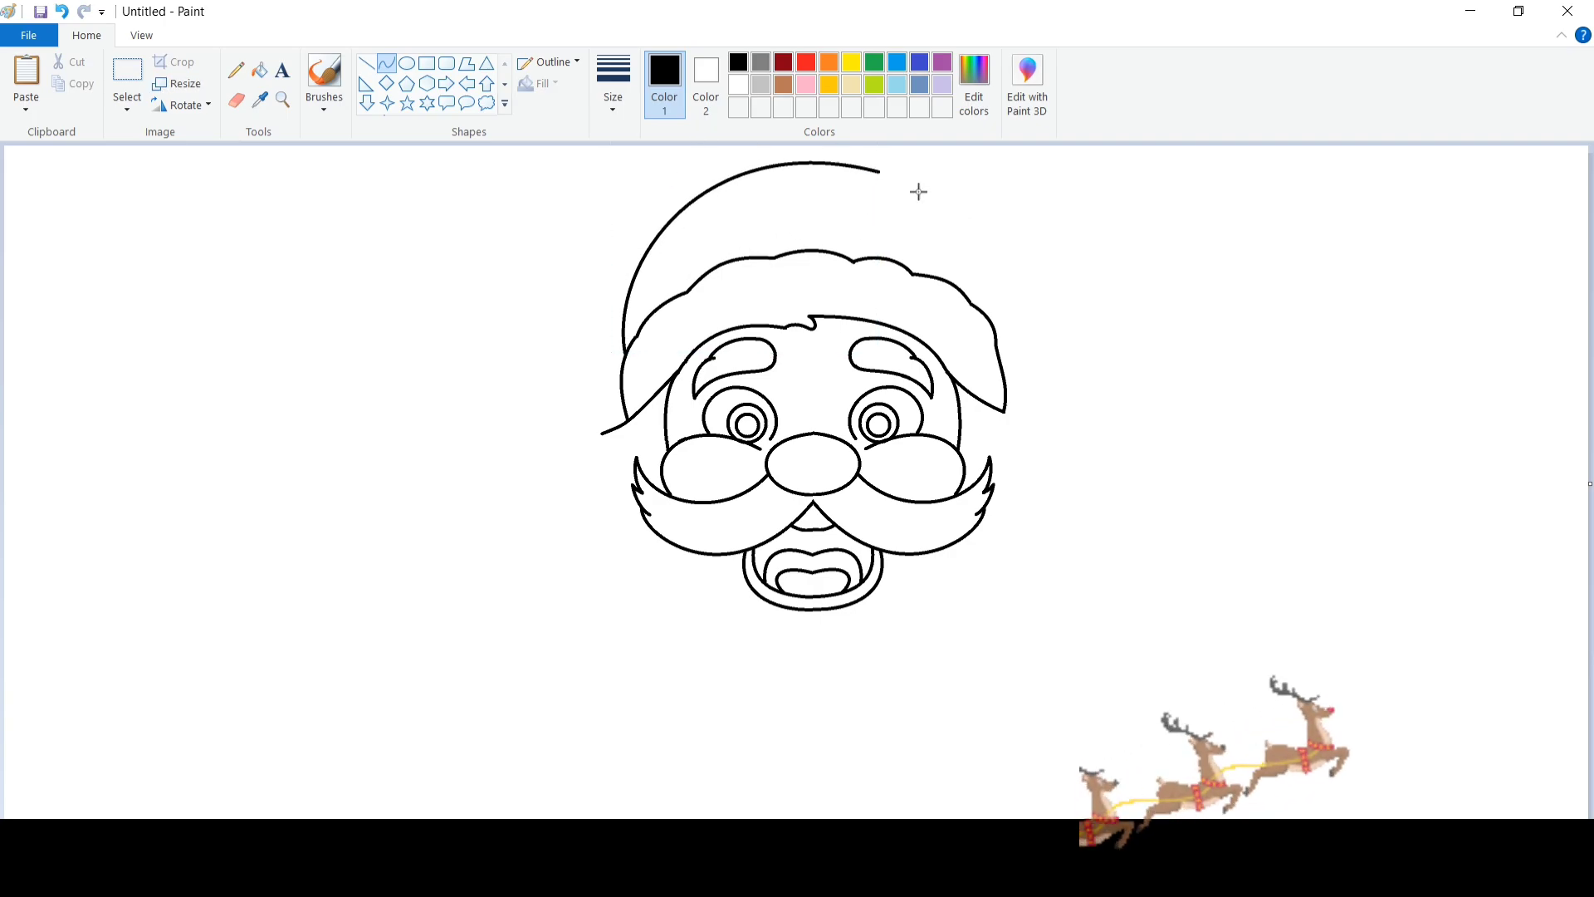
# Extend the hat outline into a drooping tip that curves down past the right end of the trim.
pyautogui.moveTo(878, 172); pyautogui.dragTo(951, 184)
pyautogui.moveTo(913, 178)
pyautogui.mouseDown()
pyautogui.moveTo(932, 173)
pyautogui.moveTo(1021, 237)
pyautogui.moveTo(1046, 339)
pyautogui.mouseUp()
pyautogui.click(1010, 201)
pyautogui.moveTo(1003, 259)
pyautogui.mouseDown()
pyautogui.moveTo(984, 188)
pyautogui.moveTo(1009, 229)
pyautogui.mouseUp()
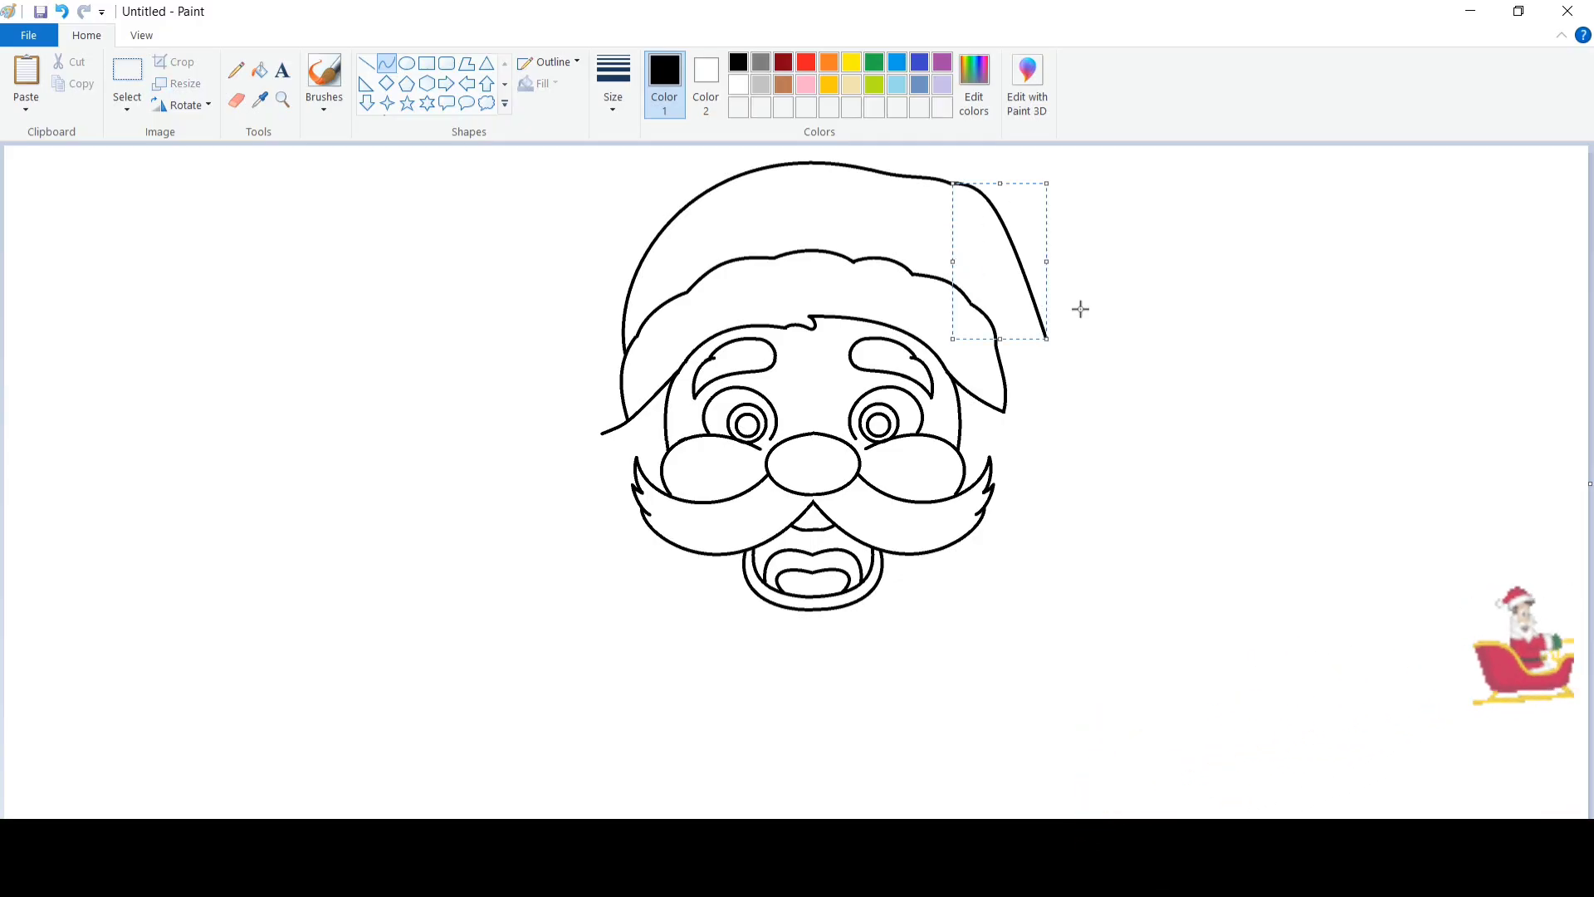
pyautogui.click(1134, 333)
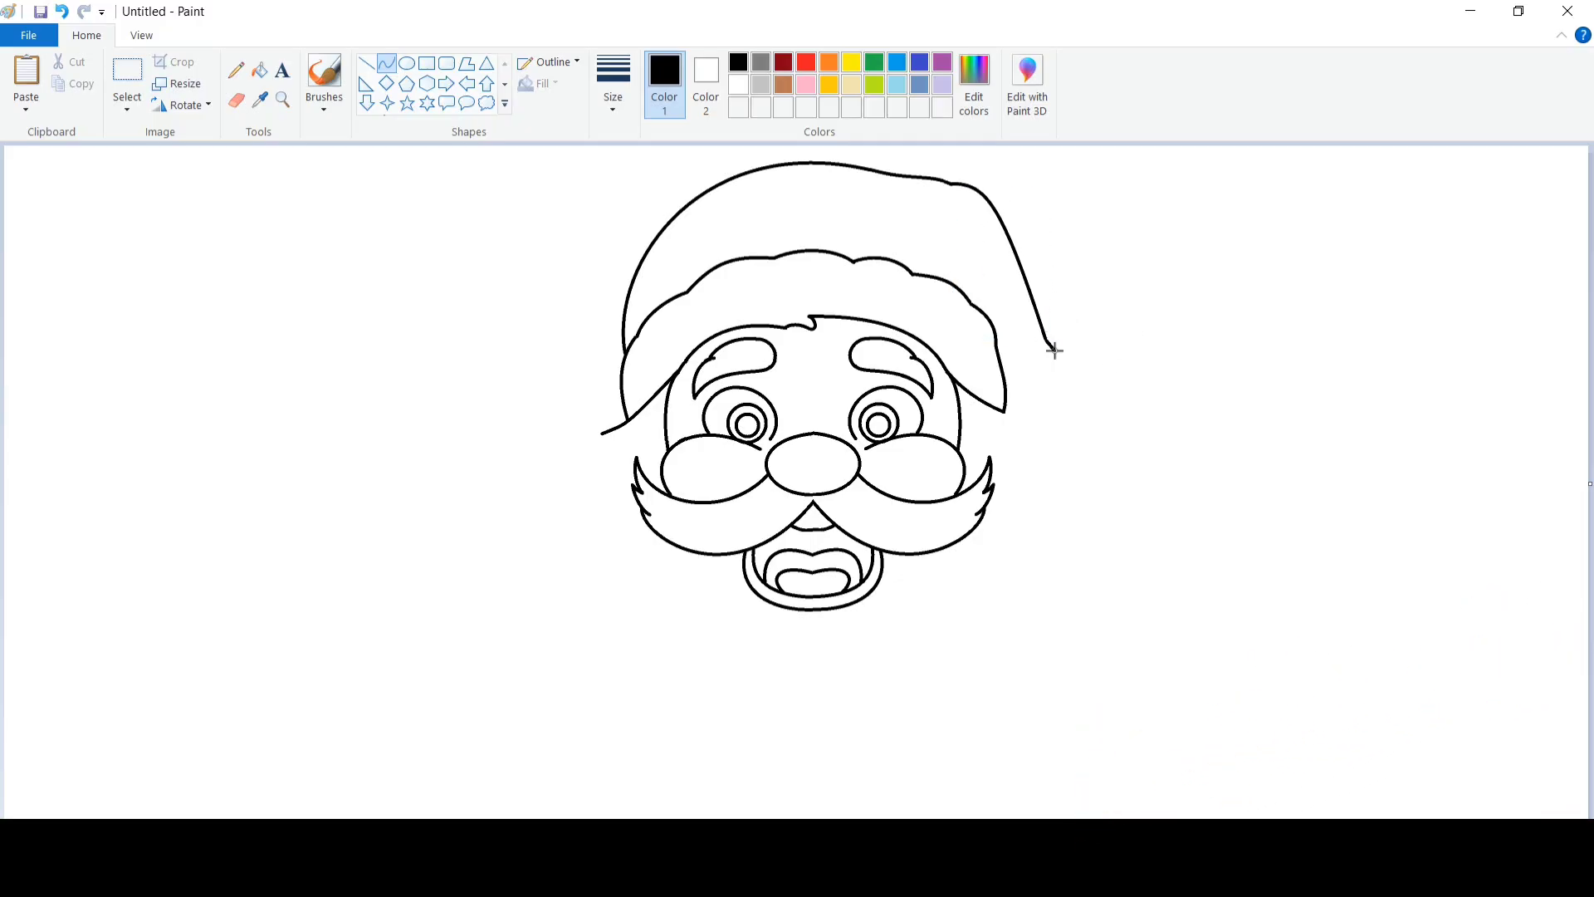
pyautogui.moveTo(1070, 376); pyautogui.dragTo(1069, 353)
# Draw the hair down the left side below the hat, with a pointed tuft level with the moustache.
pyautogui.moveTo(621, 434)
pyautogui.mouseDown()
pyautogui.moveTo(606, 478)
pyautogui.moveTo(591, 482)
pyautogui.moveTo(603, 447)
pyautogui.moveTo(569, 510)
pyautogui.mouseUp()
pyautogui.click(590, 479)
pyautogui.moveTo(572, 501); pyautogui.dragTo(565, 502)
pyautogui.moveTo(568, 510); pyautogui.dragTo(565, 507)
pyautogui.moveTo(579, 491); pyautogui.dragTo(592, 543)
pyautogui.click(572, 489)
pyautogui.click(615, 488)
# Draw the beard's scalloped left edge down to its lower left part.
pyautogui.moveTo(603, 573)
pyautogui.mouseDown()
pyautogui.moveTo(573, 613)
pyautogui.moveTo(614, 681)
pyautogui.moveTo(586, 650)
pyautogui.mouseUp()
pyautogui.moveTo(592, 676)
pyautogui.mouseDown()
pyautogui.moveTo(685, 717)
pyautogui.moveTo(668, 731)
pyautogui.mouseUp()
pyautogui.click(661, 679)
pyautogui.click(623, 697)
pyautogui.click(638, 702)
pyautogui.click(715, 699)
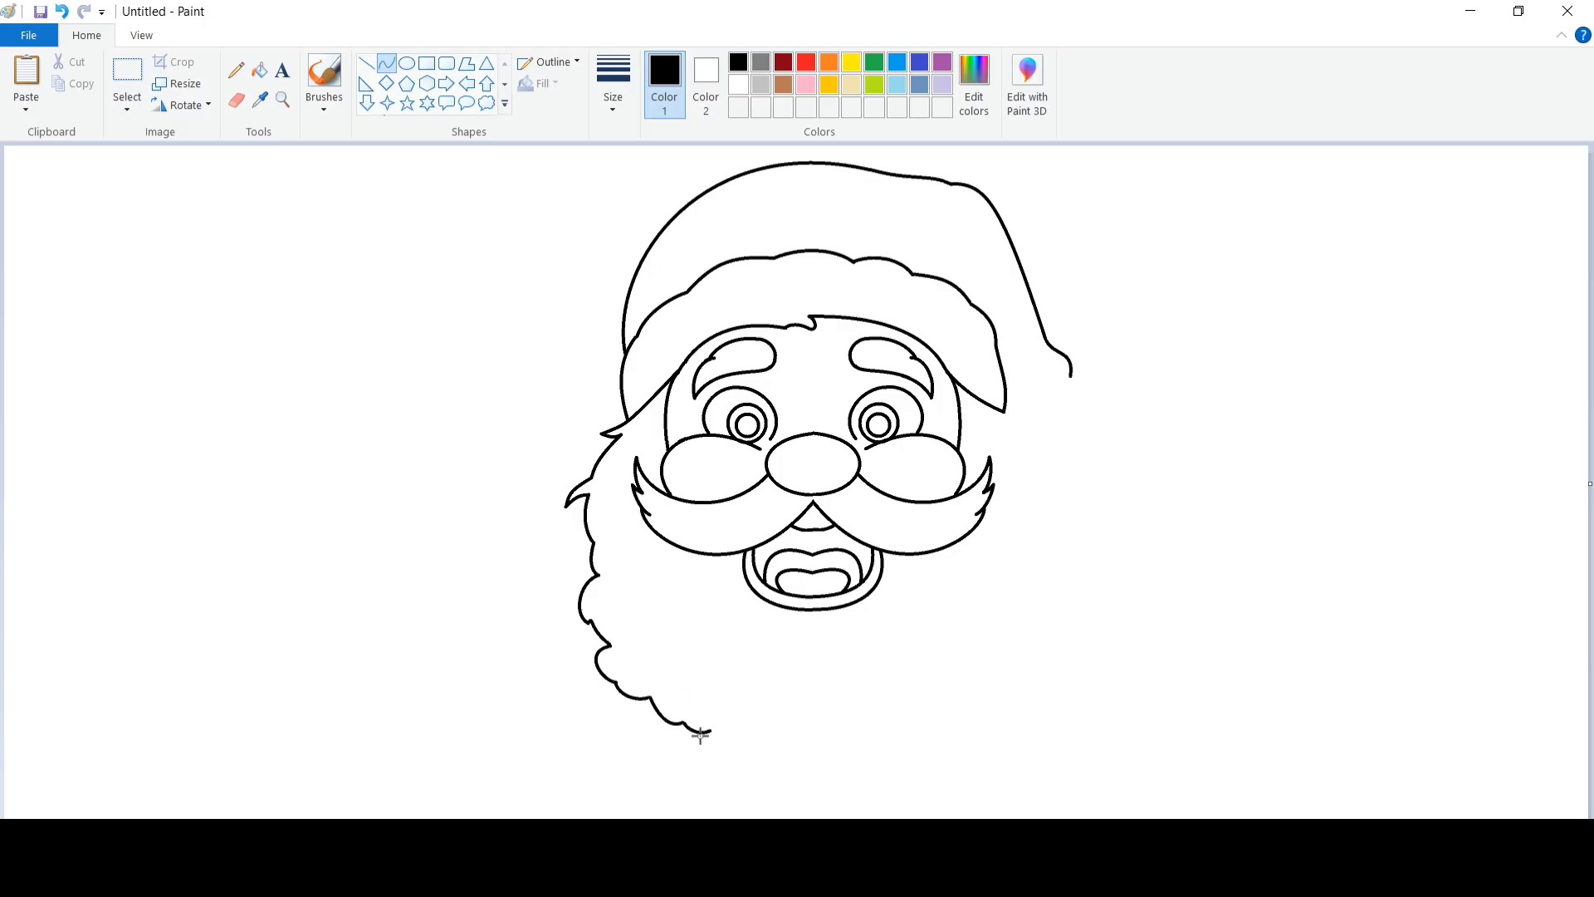
# Continue the beard's bottom edge to a pointed tuft below the chin.
pyautogui.click(700, 735)
pyautogui.click(719, 730)
pyautogui.moveTo(710, 731)
pyautogui.mouseDown()
pyautogui.moveTo(752, 744)
pyautogui.moveTo(737, 745)
pyautogui.moveTo(824, 737)
pyautogui.moveTo(770, 739)
pyautogui.mouseUp()
pyautogui.click(714, 739)
pyautogui.click(745, 750)
# Extend the beard's bottom edge to the right with small scallops and another pointed tuft.
pyautogui.moveTo(825, 738)
pyautogui.mouseDown()
pyautogui.moveTo(949, 693)
pyautogui.moveTo(940, 716)
pyautogui.moveTo(968, 676)
pyautogui.moveTo(963, 705)
pyautogui.mouseUp()
pyautogui.click(861, 735)
pyautogui.click(907, 736)
pyautogui.click(888, 733)
pyautogui.click(902, 728)
pyautogui.click(940, 716)
pyautogui.click(955, 714)
pyautogui.click(963, 700)
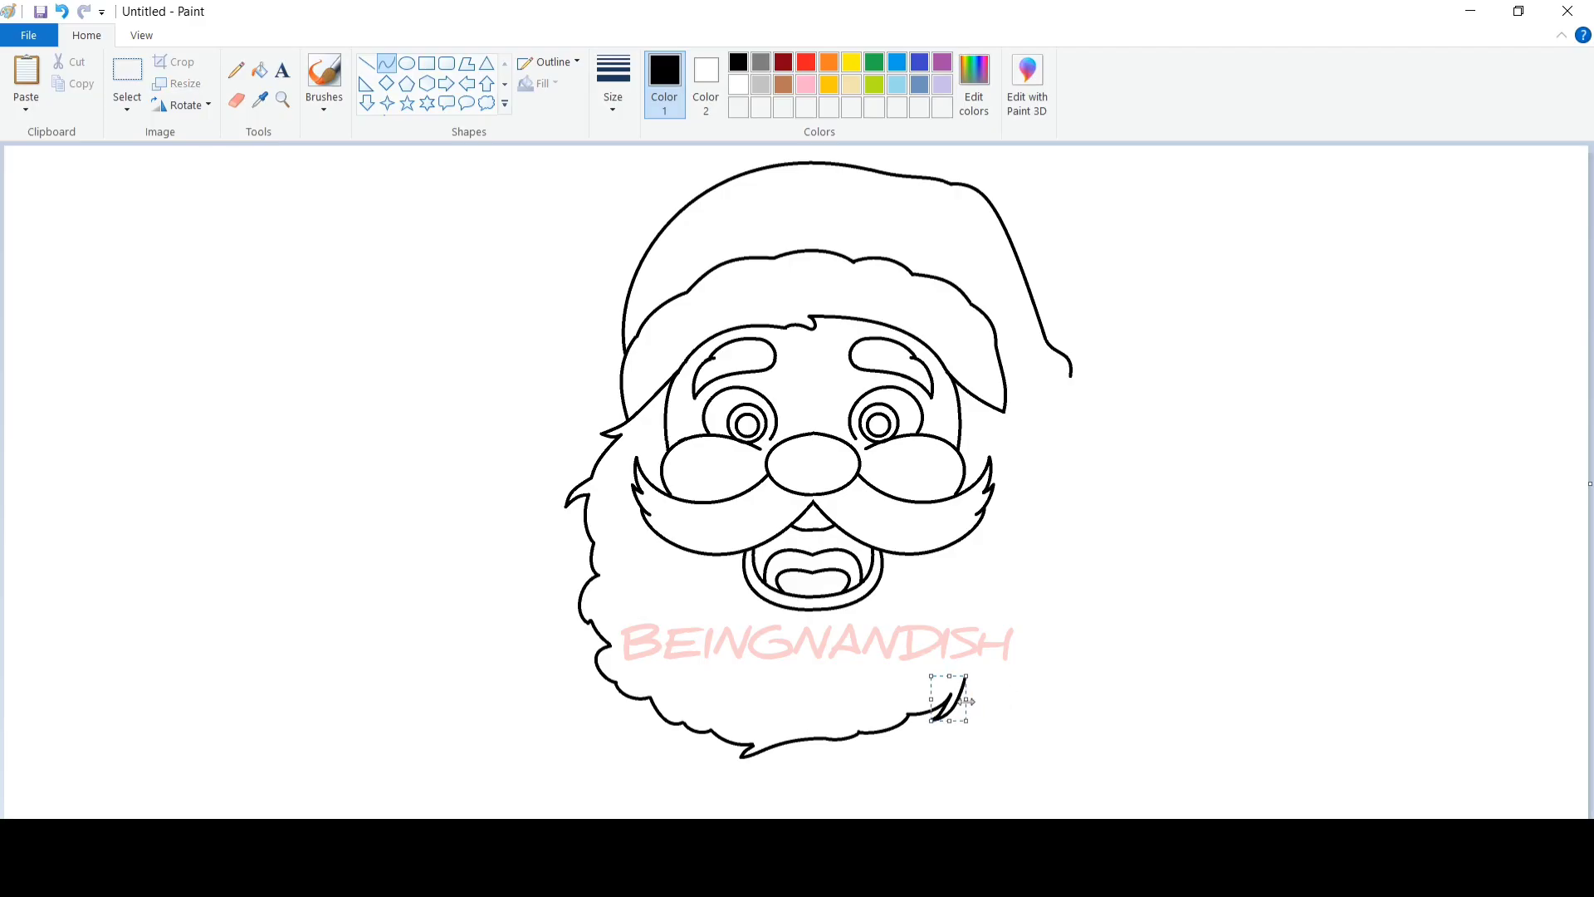
pyautogui.click(976, 685)
pyautogui.click(983, 680)
# Draw the beard's lower right edge as scalloped curves rising from the tuft.
pyautogui.moveTo(990, 676)
pyautogui.mouseDown()
pyautogui.moveTo(1039, 638)
pyautogui.moveTo(1031, 661)
pyautogui.moveTo(1064, 579)
pyautogui.moveTo(1066, 608)
pyautogui.mouseUp()
pyautogui.click(982, 680)
pyautogui.click(1073, 655)
pyautogui.click(1034, 661)
pyautogui.click(1088, 600)
pyautogui.click(1065, 614)
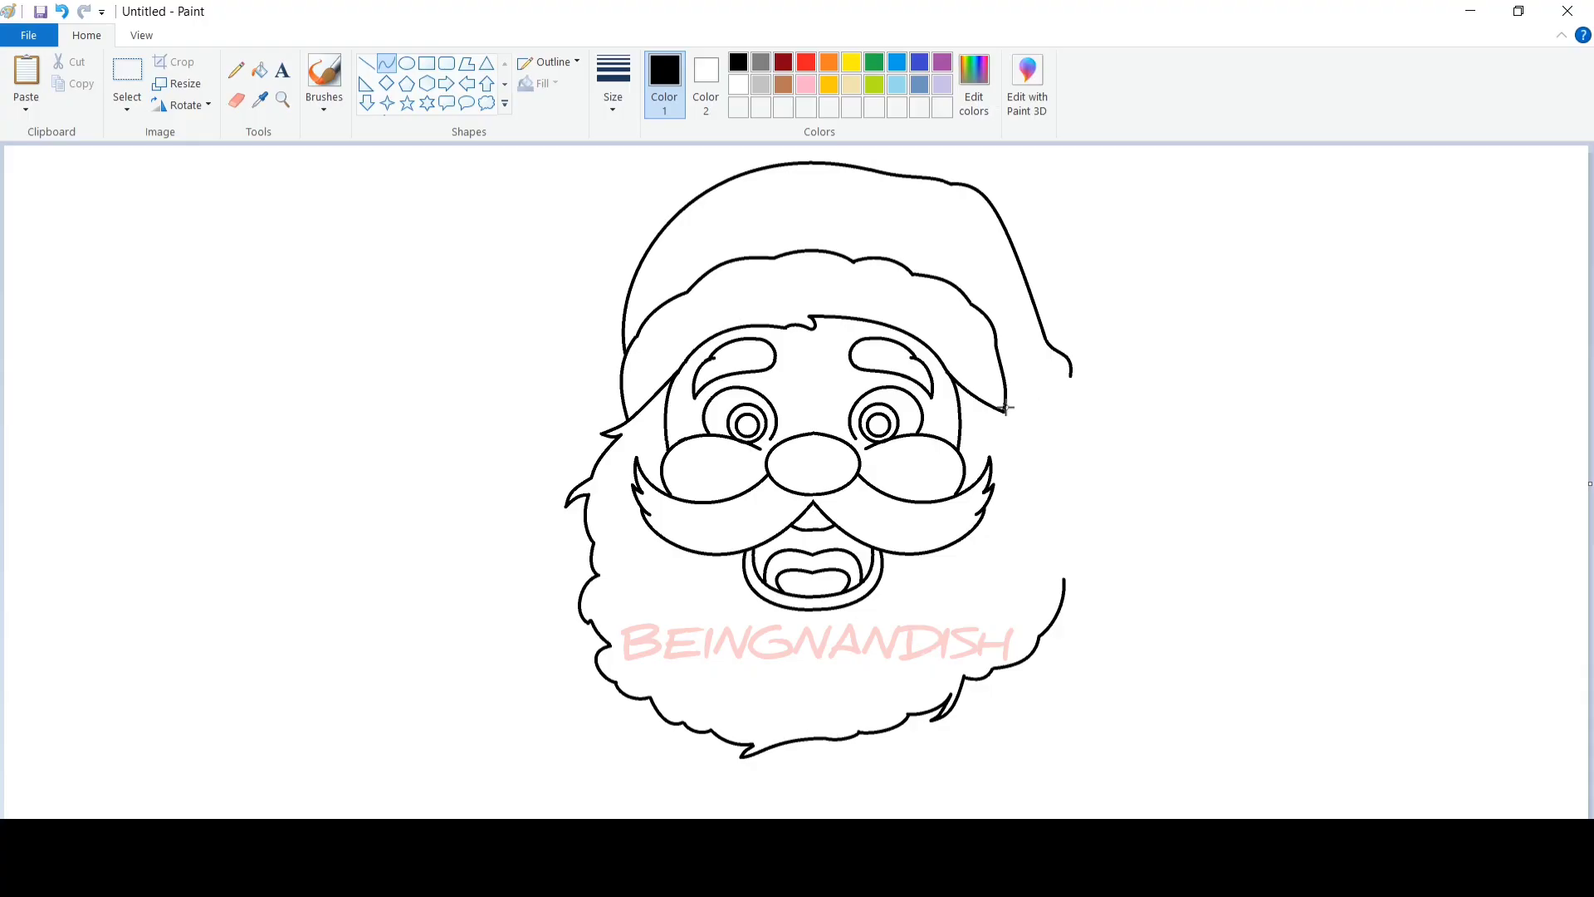
# Draw pointed hair tufts on the right side, starting from the end of the fur trim.
pyautogui.moveTo(1033, 422); pyautogui.dragTo(1062, 452)
pyautogui.moveTo(1049, 445)
pyautogui.mouseDown()
pyautogui.moveTo(1045, 423)
pyautogui.moveTo(1071, 474)
pyautogui.moveTo(1049, 462)
pyautogui.moveTo(1108, 485)
pyautogui.mouseUp()
pyautogui.click(1046, 424)
pyautogui.click(1097, 452)
pyautogui.hotkey('ctrl', 'z')
# Add another pointed tuft on the right side and join it to the beard's lower right edge.
pyautogui.moveTo(1085, 484)
pyautogui.mouseDown()
pyautogui.moveTo(1069, 487)
pyautogui.moveTo(1084, 472)
pyautogui.moveTo(1106, 486)
pyautogui.moveTo(1093, 549)
pyautogui.moveTo(1075, 535)
pyautogui.moveTo(1084, 514)
pyautogui.mouseUp()
pyautogui.click(1086, 487)
pyautogui.click(1163, 520)
pyautogui.click(1085, 512)
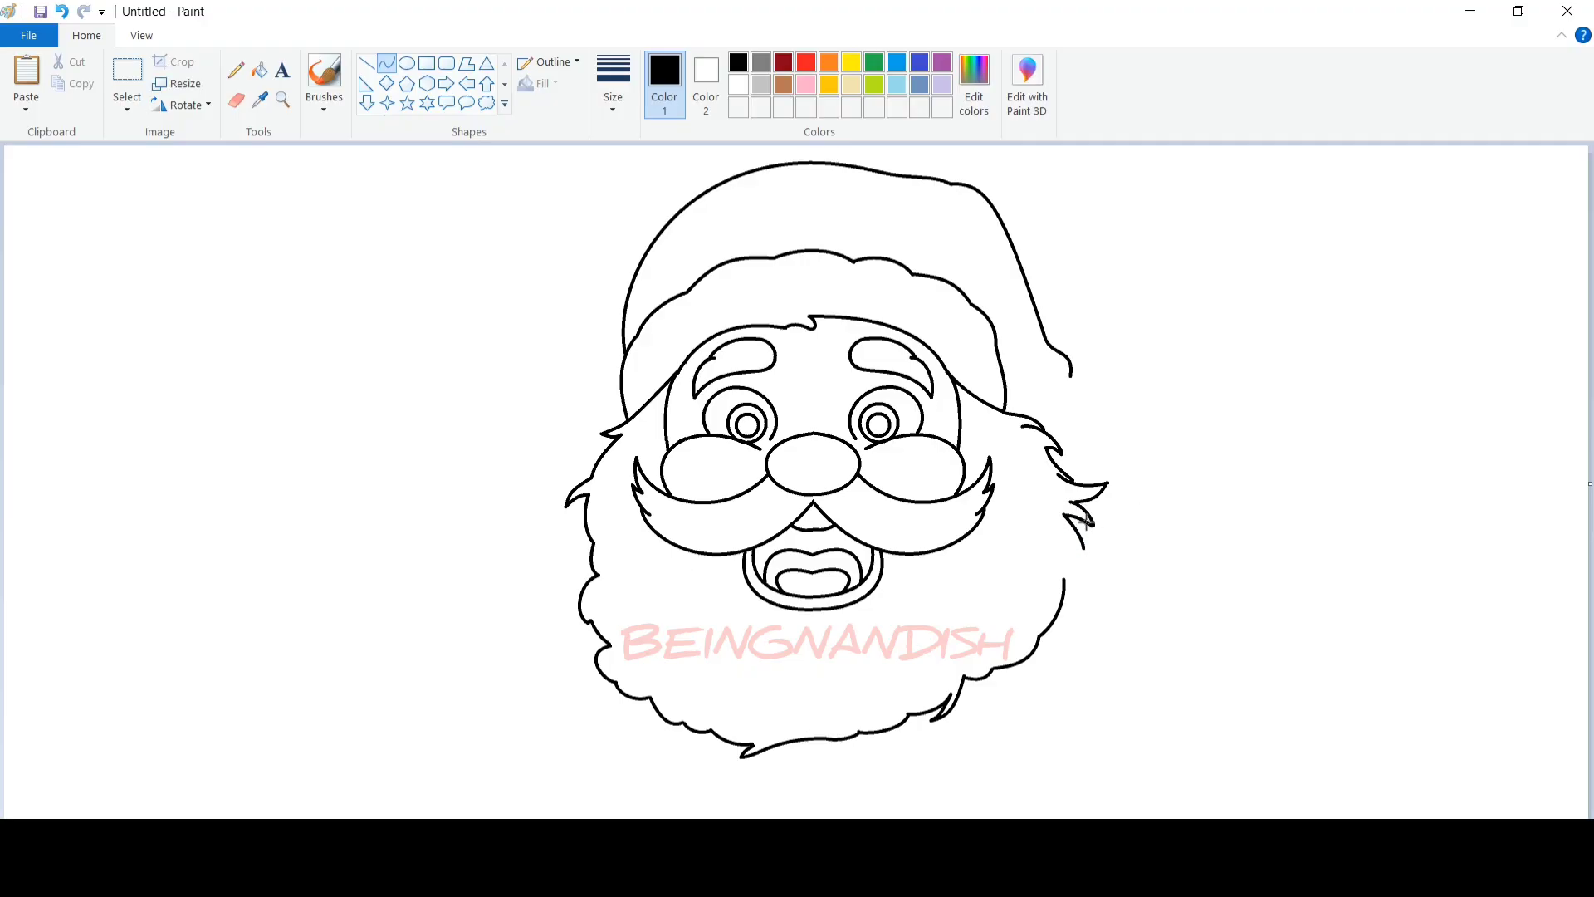
pyautogui.moveTo(1061, 576); pyautogui.dragTo(1086, 565)
# Draw a fluffy round pompom at the hat's tip with scalloped curves, closing it against the hair tufts.
pyautogui.moveTo(1037, 419); pyautogui.dragTo(1082, 378)
pyautogui.moveTo(1059, 399)
pyautogui.mouseDown()
pyautogui.moveTo(1036, 391)
pyautogui.moveTo(1053, 371)
pyautogui.moveTo(1100, 357)
pyautogui.moveTo(1142, 378)
pyautogui.moveTo(1133, 360)
pyautogui.moveTo(1160, 407)
pyautogui.moveTo(1160, 391)
pyautogui.moveTo(1155, 449)
pyautogui.mouseUp()
pyautogui.click(1101, 381)
pyautogui.click(1094, 359)
pyautogui.click(1175, 346)
pyautogui.click(1142, 367)
pyautogui.click(1175, 367)
pyautogui.moveTo(1160, 427); pyautogui.dragTo(1170, 438)
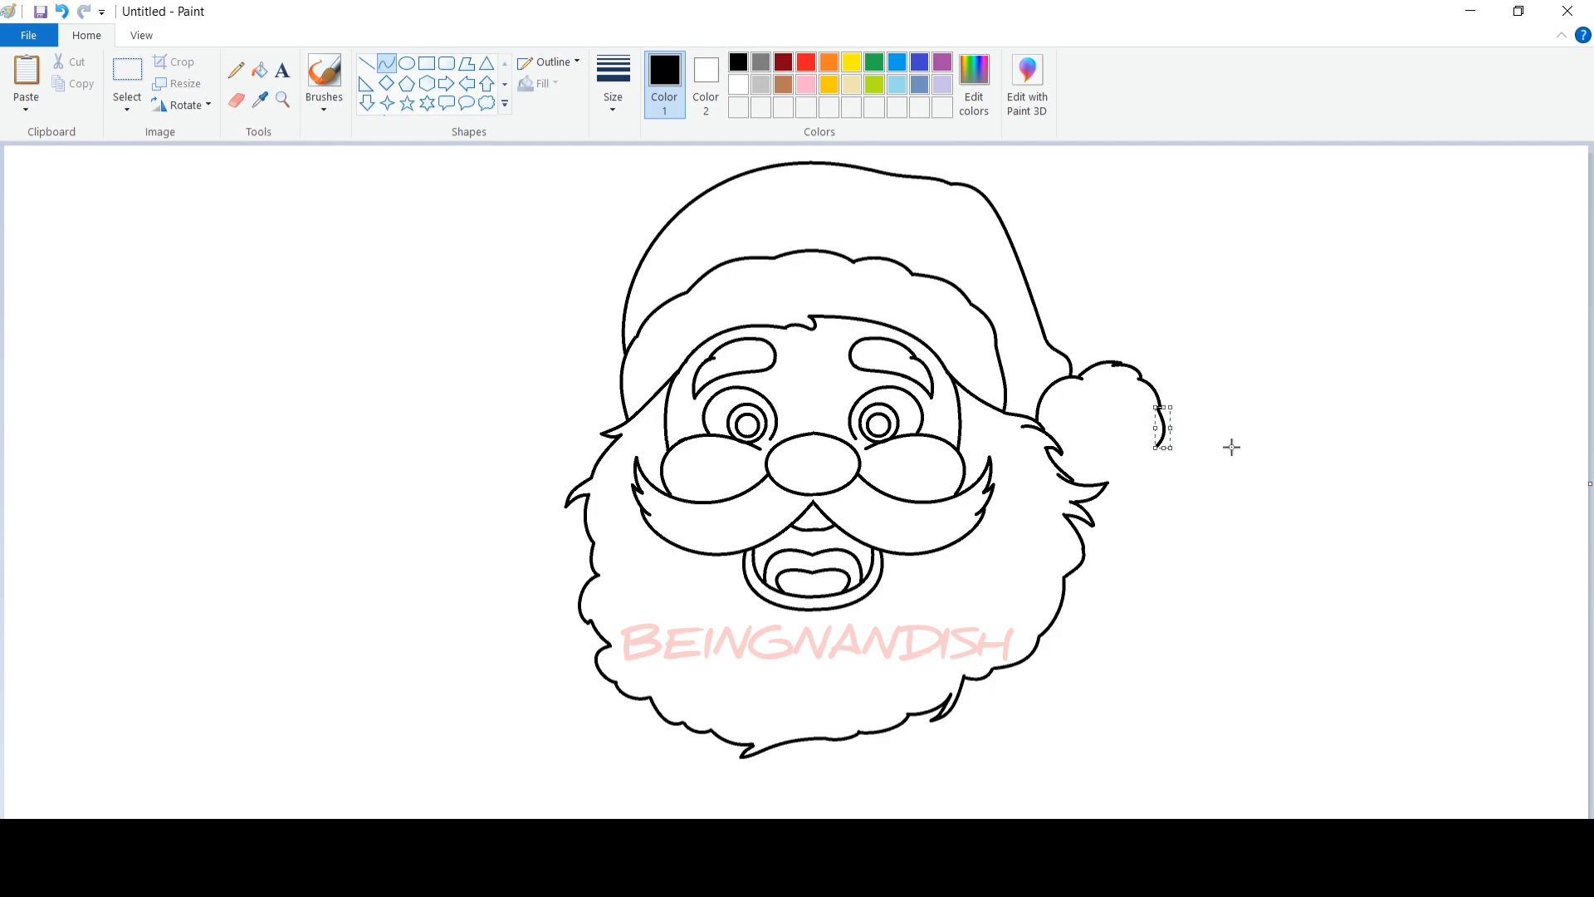
pyautogui.click(1232, 447)
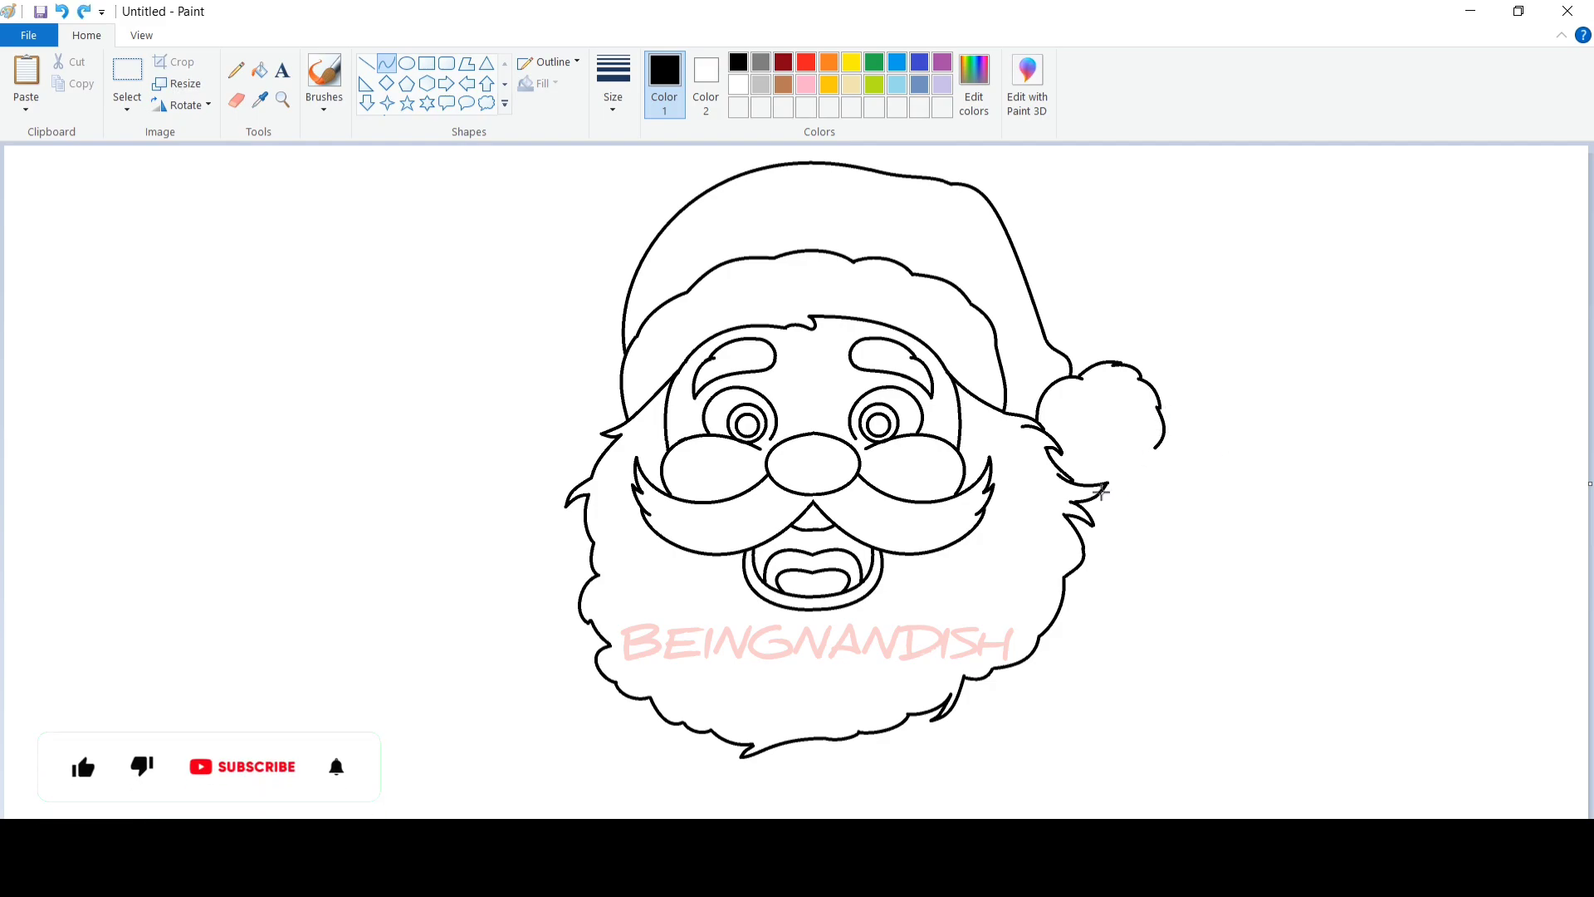
pyautogui.moveTo(1099, 498)
pyautogui.mouseDown()
pyautogui.moveTo(1168, 449)
pyautogui.moveTo(1158, 473)
pyautogui.moveTo(1155, 449)
pyautogui.mouseUp()
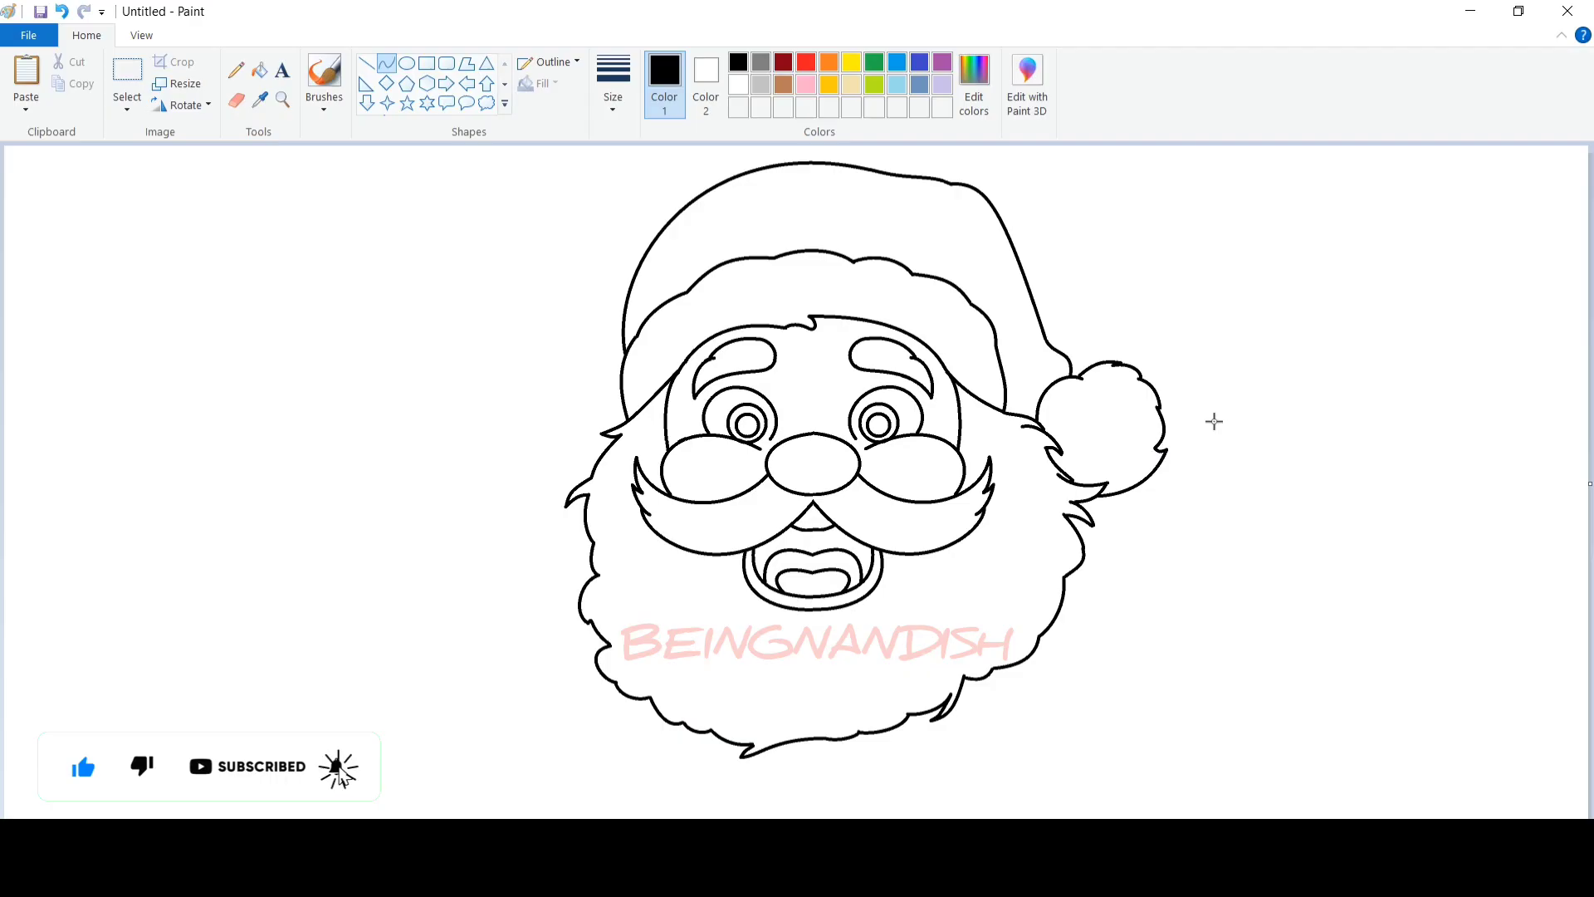
# Fill both pupils with black.
pyautogui.click(259, 69)
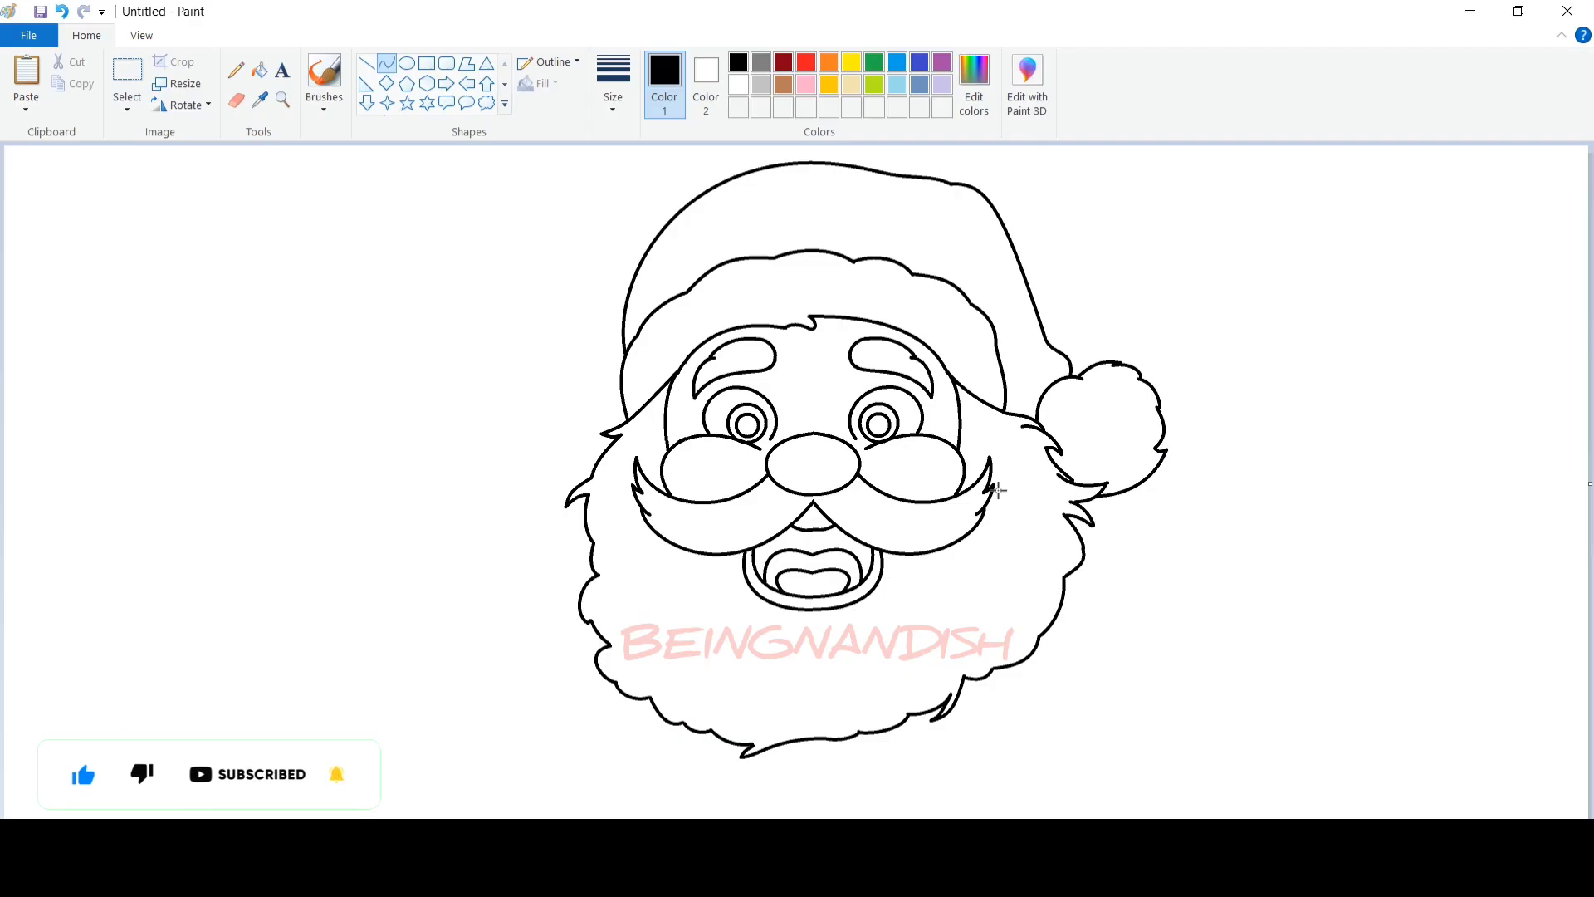
pyautogui.click(750, 425)
pyautogui.click(880, 425)
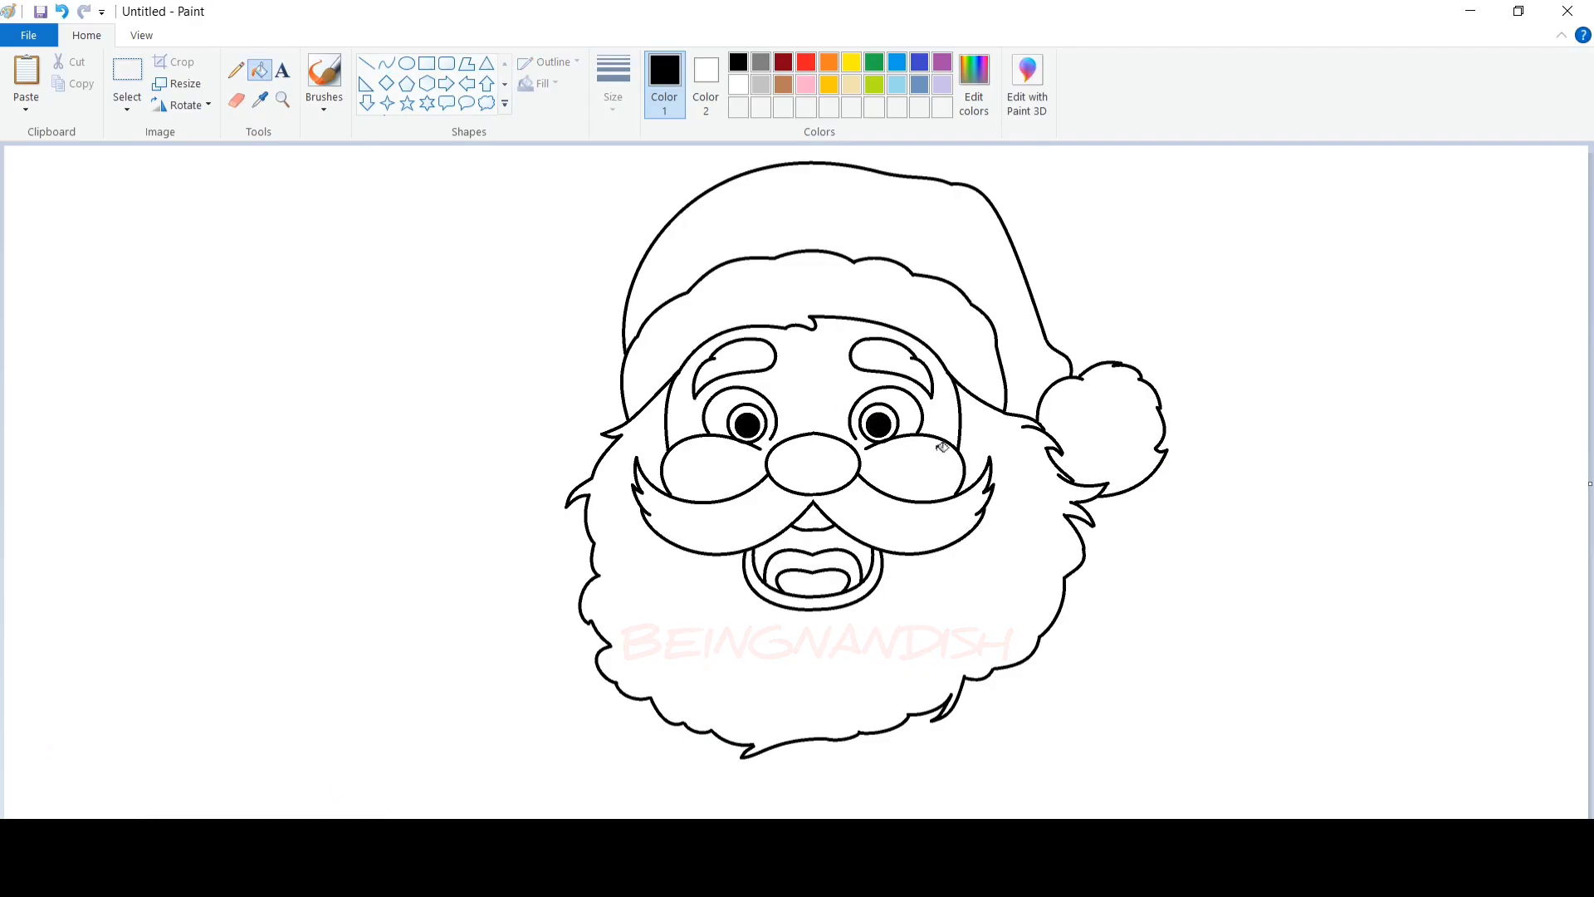
# Draw a small white circular highlight at the upper left of the left pupil.
pyautogui.click(143, 36)
pyautogui.click(26, 93)
pyautogui.moveTo(399, 815); pyautogui.dragTo(781, 816)
pyautogui.click(86, 35)
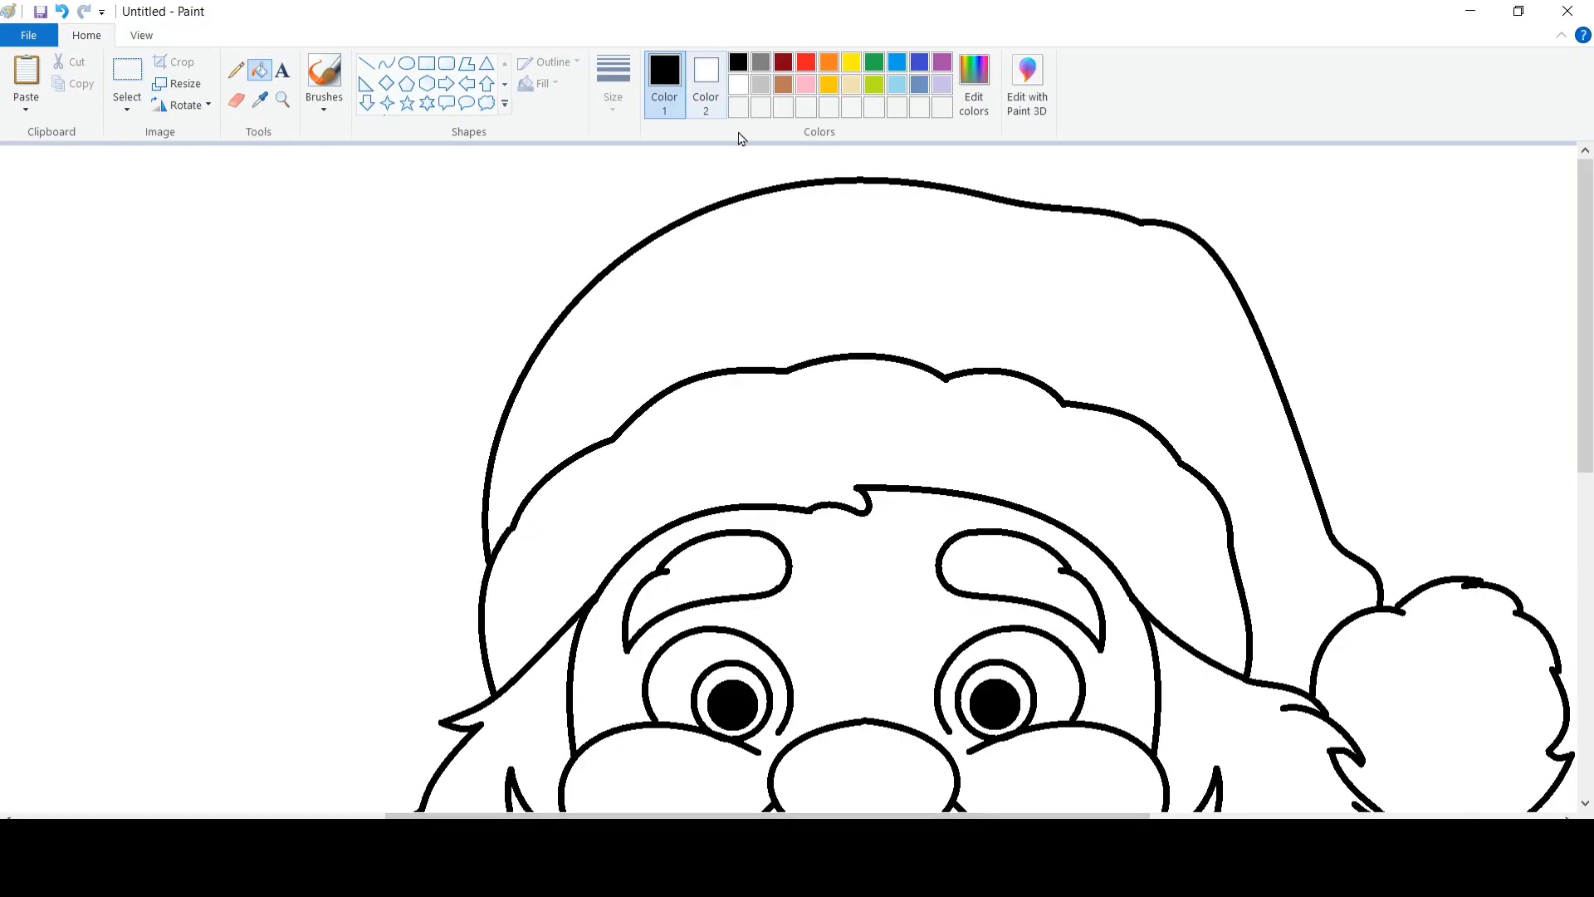
pyautogui.scroll(-3, 741, 196)
pyautogui.click(738, 84)
pyautogui.click(406, 63)
pyautogui.moveTo(710, 352); pyautogui.dragTo(725, 370)
pyautogui.click(825, 314)
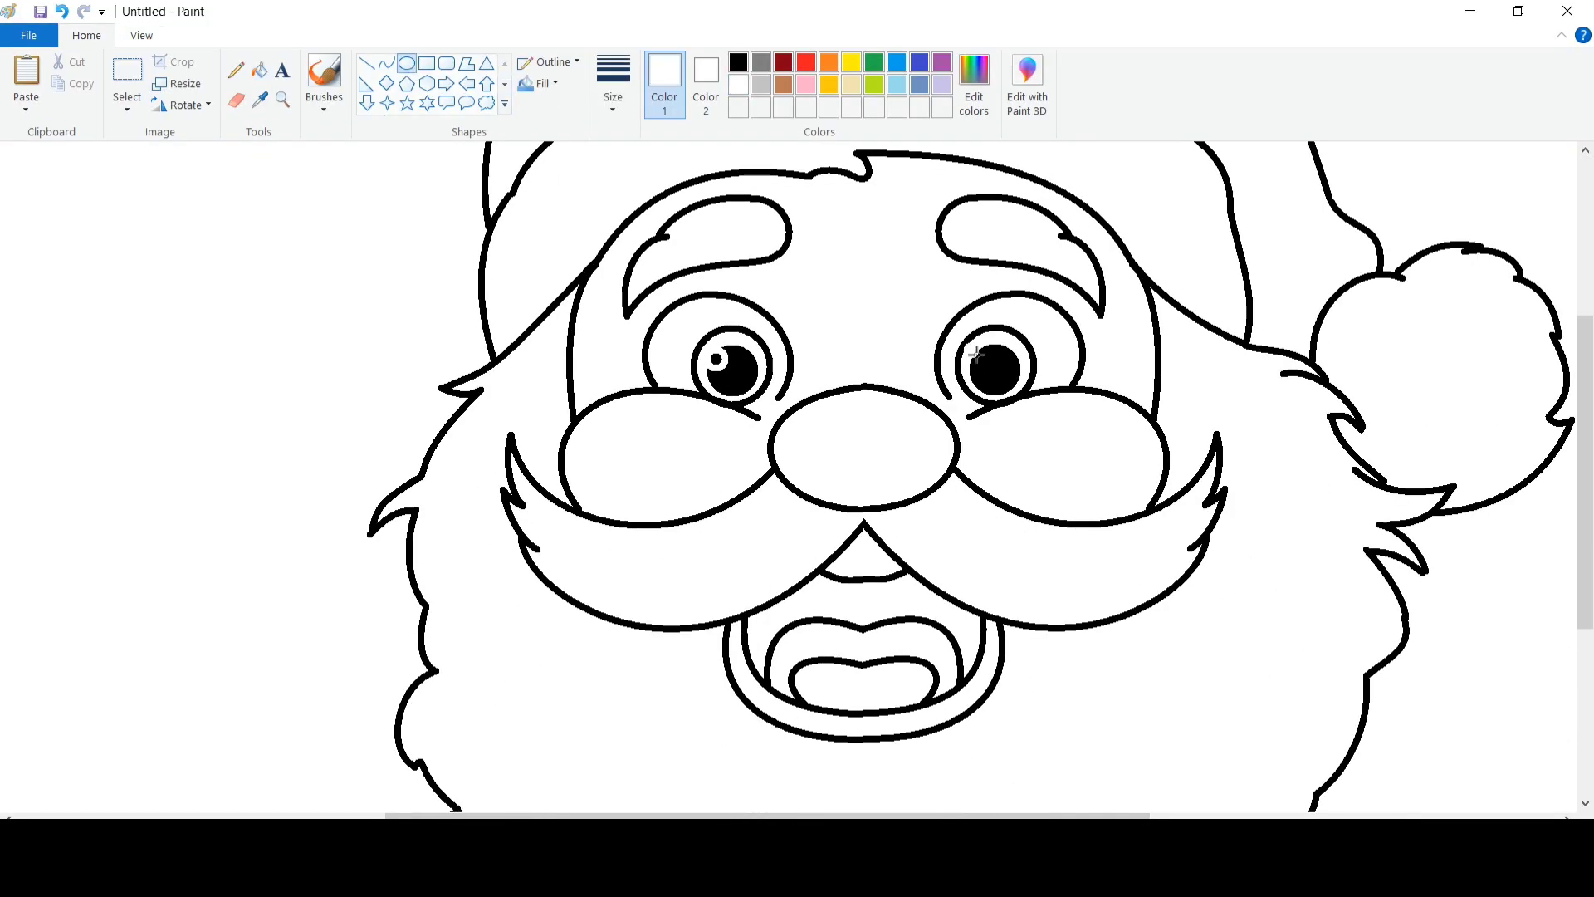
# Draw a matching white highlight circle in the right pupil and fill both highlights with white.
pyautogui.moveTo(968, 346); pyautogui.dragTo(988, 365)
pyautogui.click(260, 69)
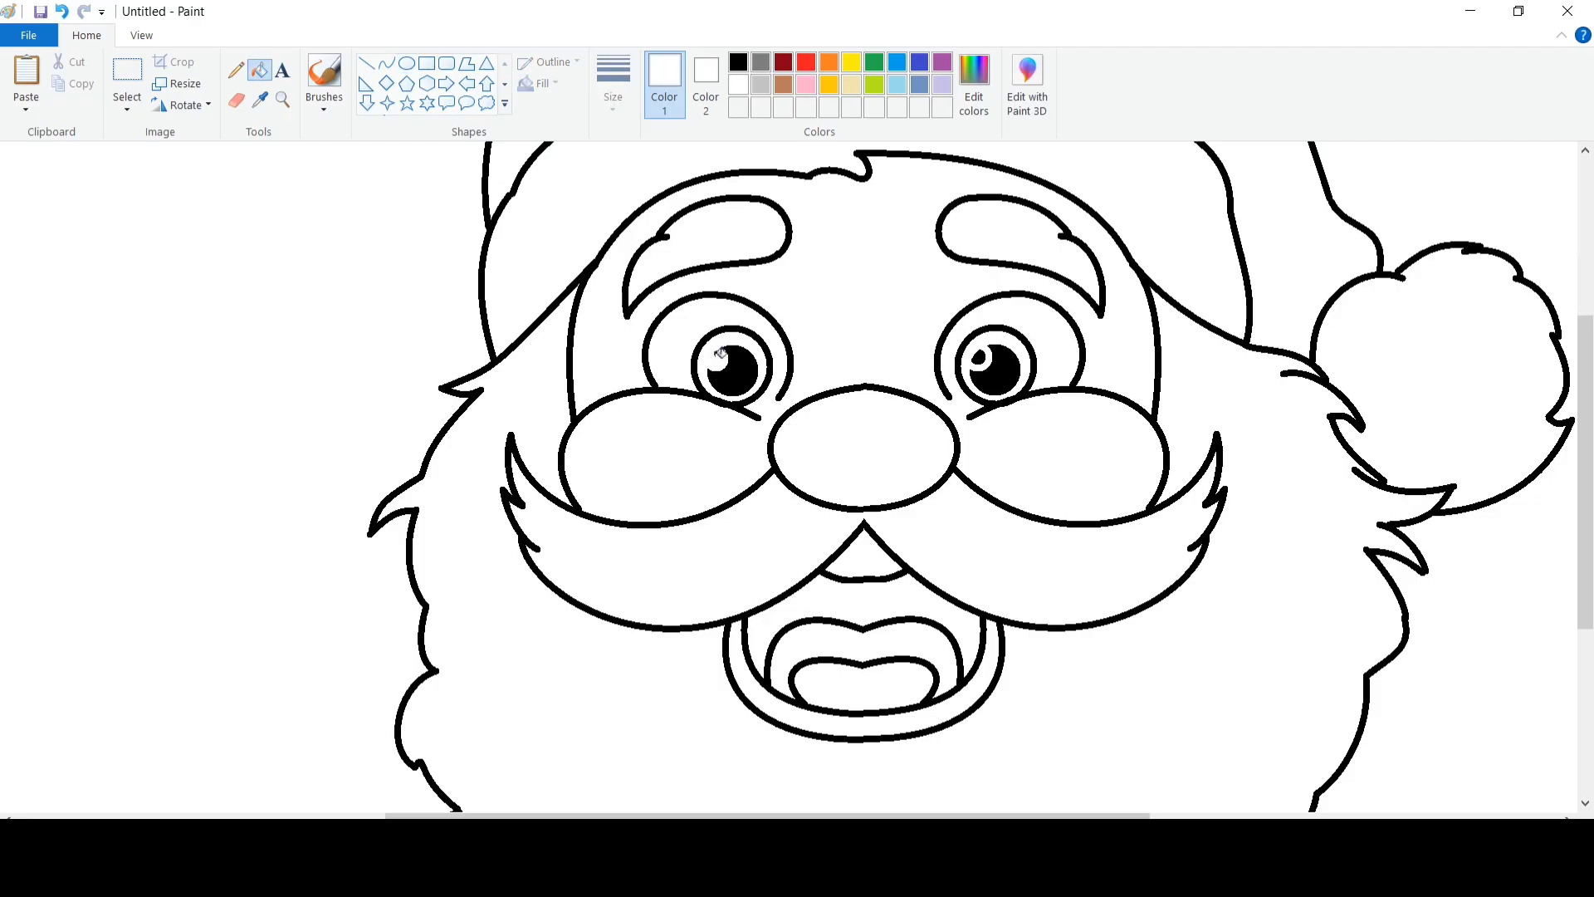
pyautogui.click(141, 35)
pyautogui.click(93, 79)
pyautogui.click(88, 36)
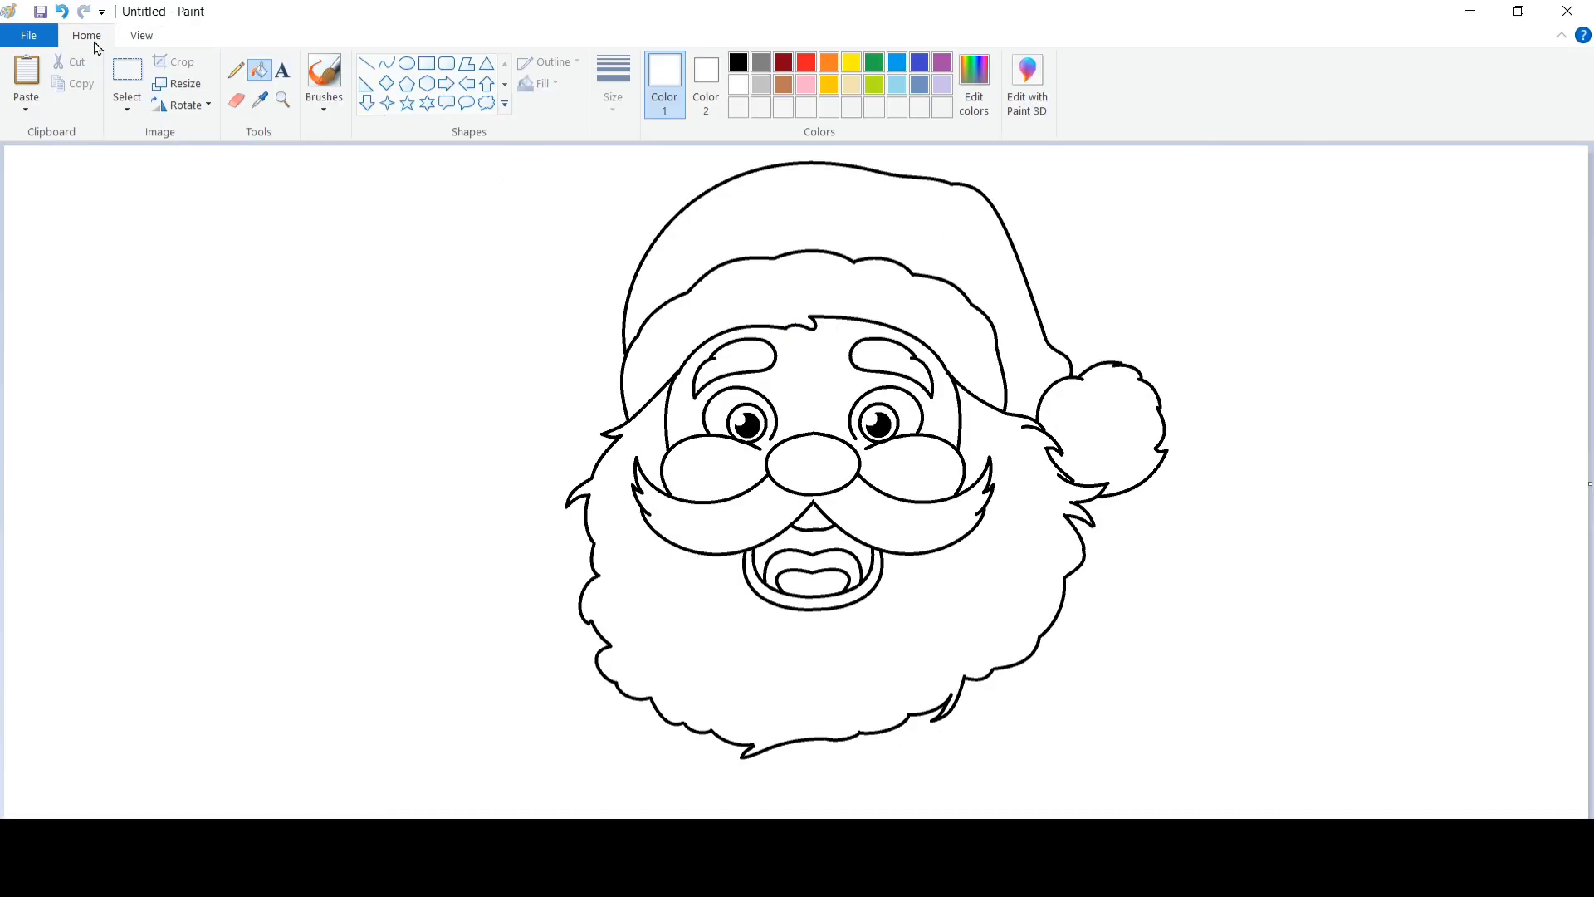